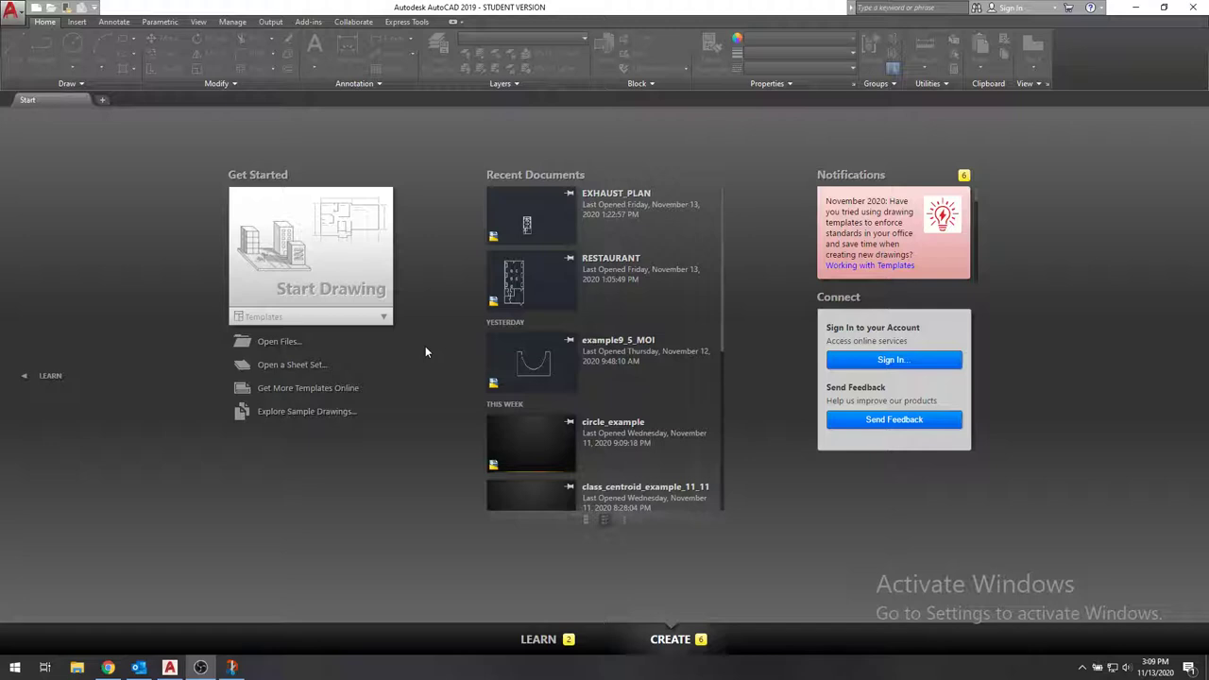
Bring up the reference figure in Snip & Sketch and mark its reference point in red
{"action": "left_click", "coordinate": [231, 667]}
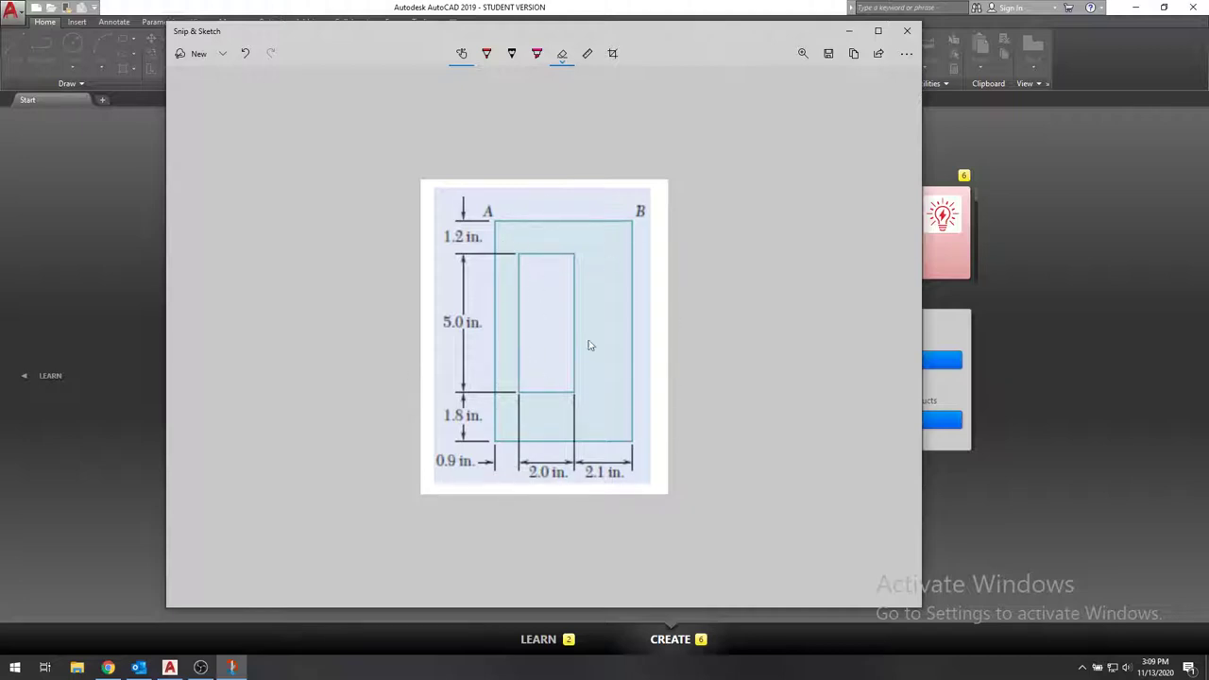
{"action": "left_click", "coordinate": [486, 53]}
{"action": "left_click_drag", "start_coordinate": [586, 318], "coordinate": [589, 337]}
Sketch and label the X and Y axes over the figure in black, then hide the window
{"action": "left_click", "coordinate": [511, 55]}
{"action": "mouse_move", "coordinate": [580, 145]}
{"action": "left_mouse_down"}
{"action": "mouse_move", "coordinate": [582, 325]}
{"action": "mouse_move", "coordinate": [743, 323]}
{"action": "mouse_move", "coordinate": [730, 309]}
{"action": "mouse_move", "coordinate": [752, 310]}
{"action": "left_mouse_up"}
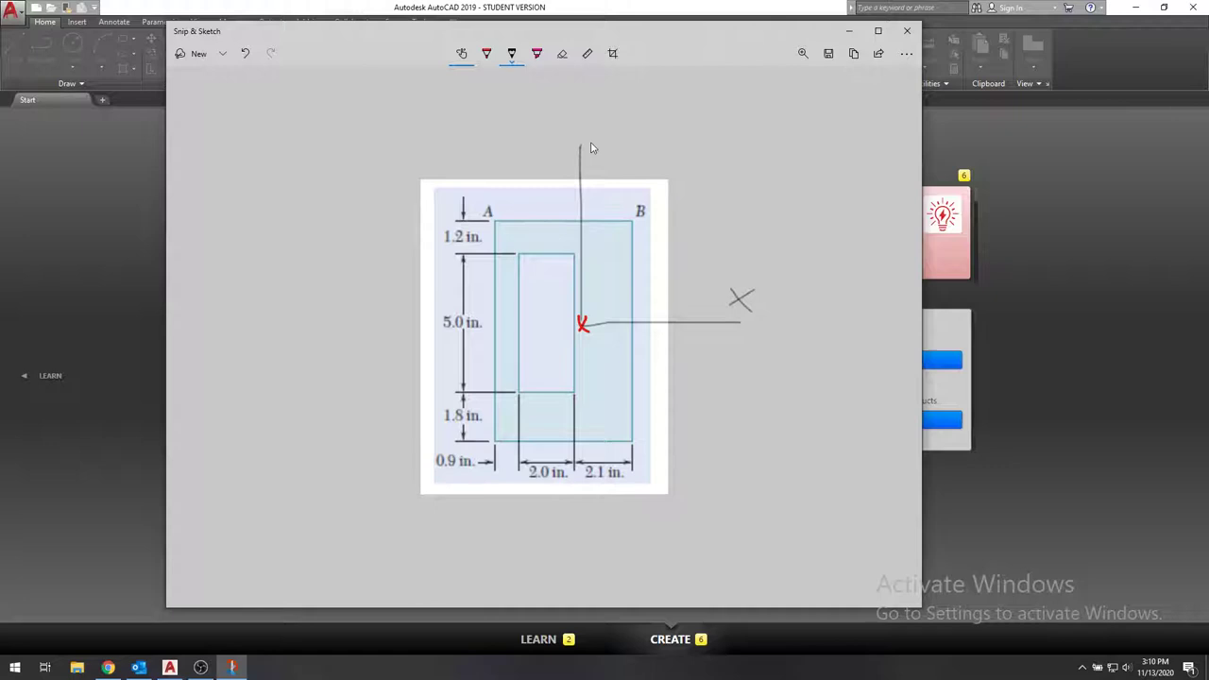
{"action": "left_click_drag", "start_coordinate": [592, 137], "coordinate": [586, 173]}
{"action": "left_click", "coordinate": [846, 32]}
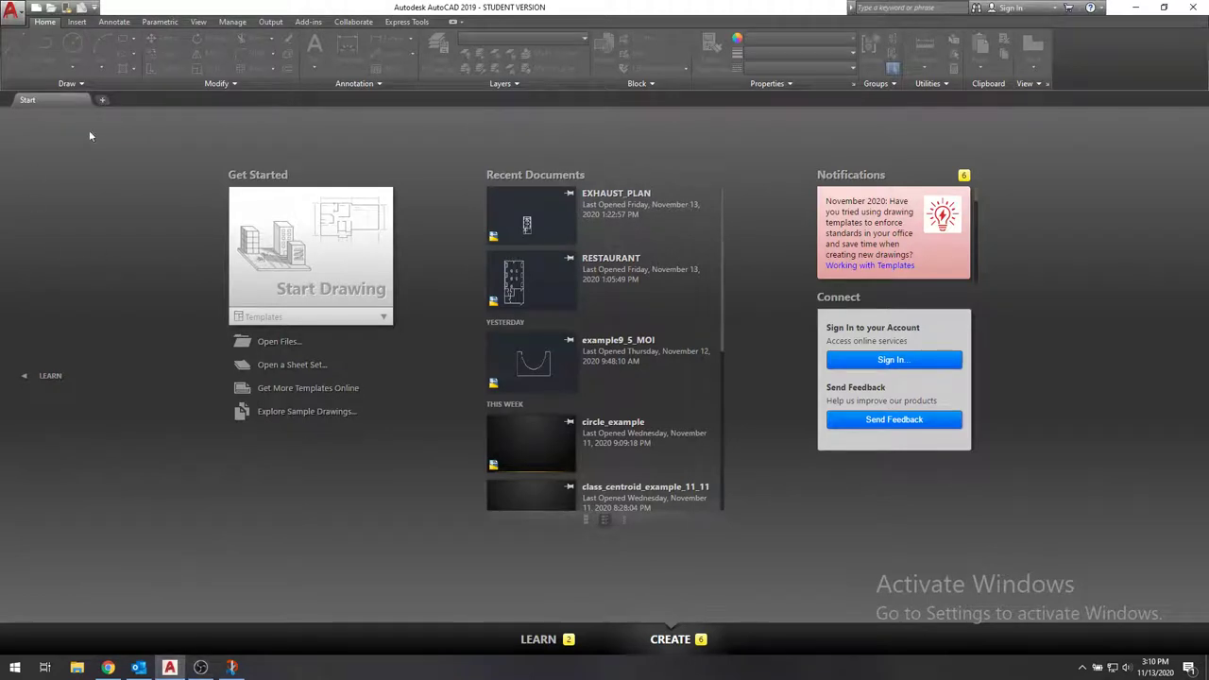
Start a new blank drawing, checking the reference figure for the rectangle's dimensions
{"action": "left_click", "coordinate": [102, 101]}
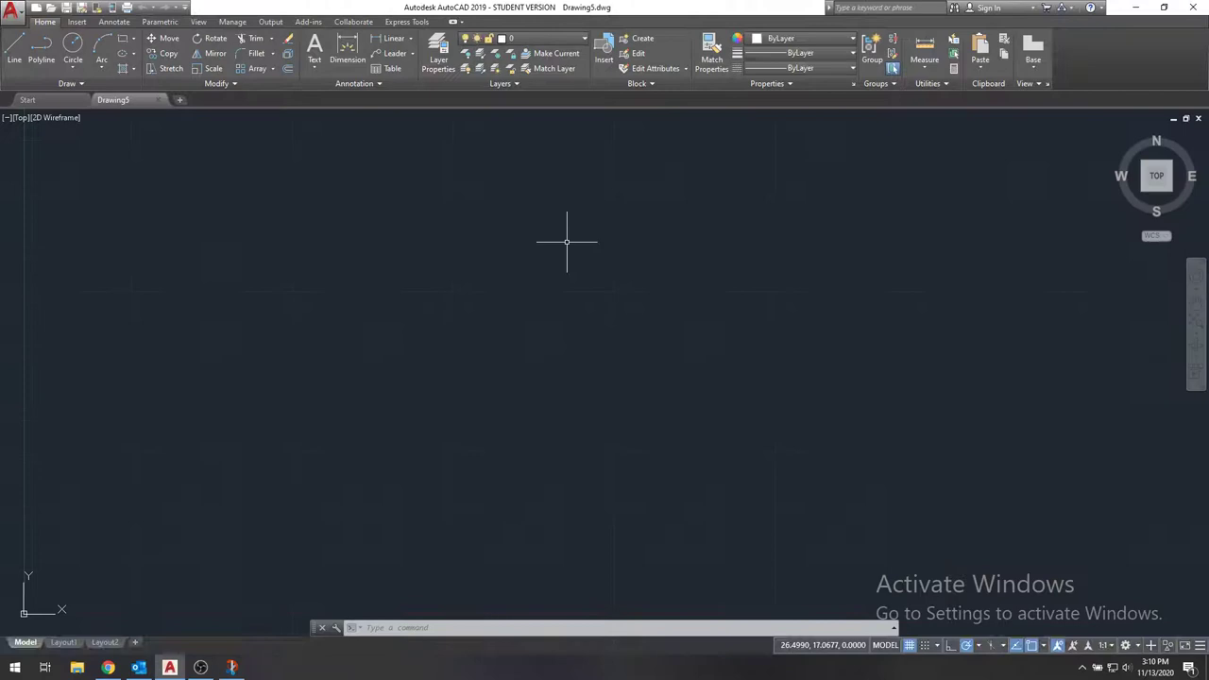
{"action": "left_click", "coordinate": [124, 40]}
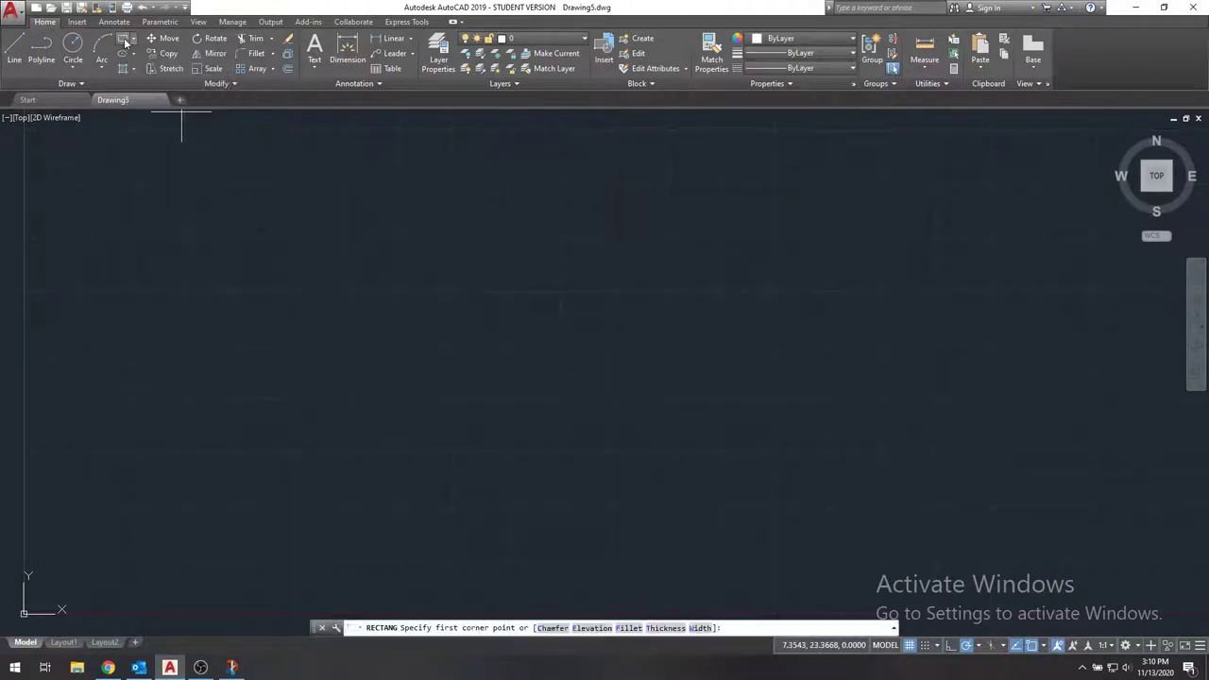
{"action": "left_click", "coordinate": [231, 667]}
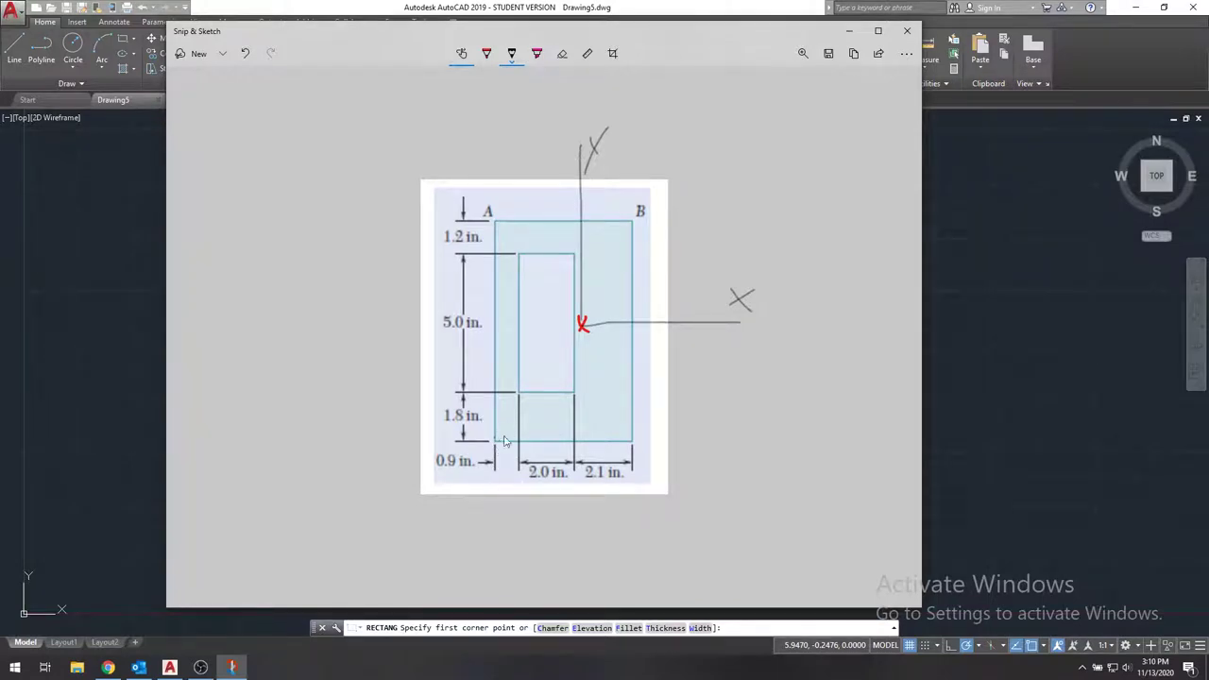
{"action": "left_click", "coordinate": [848, 31]}
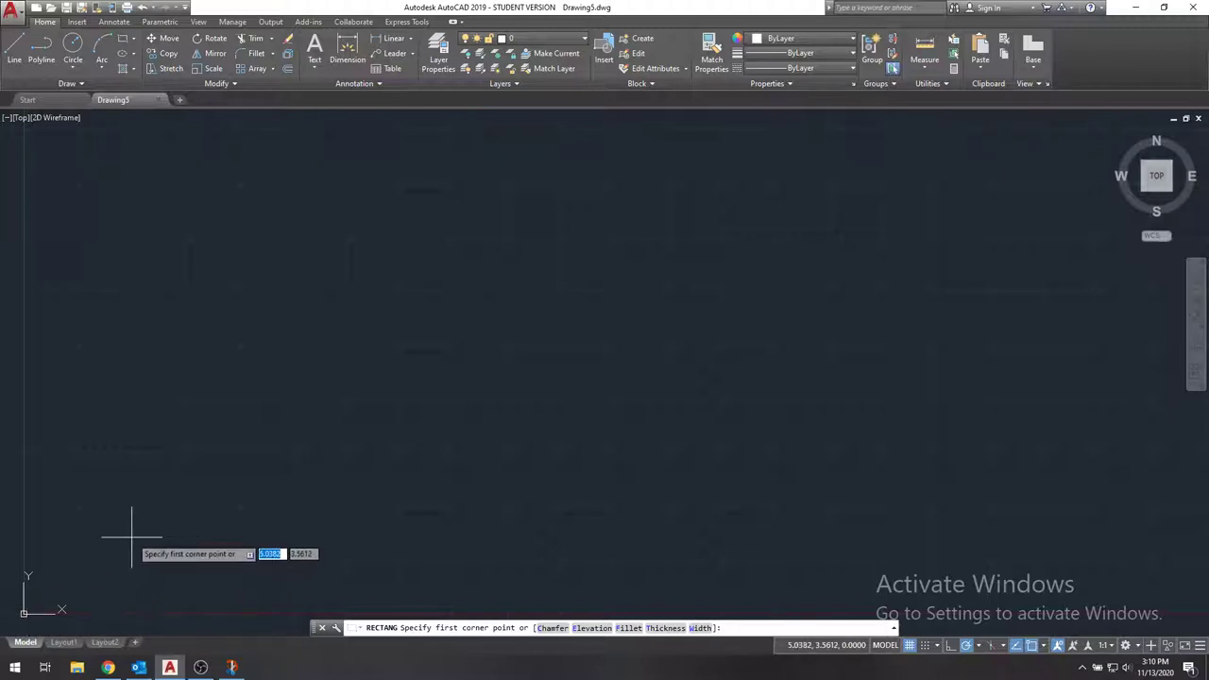
Draw the rectangle from corner 0,0 with width 5 and height 8
{"action": "type", "text": "0,0"}
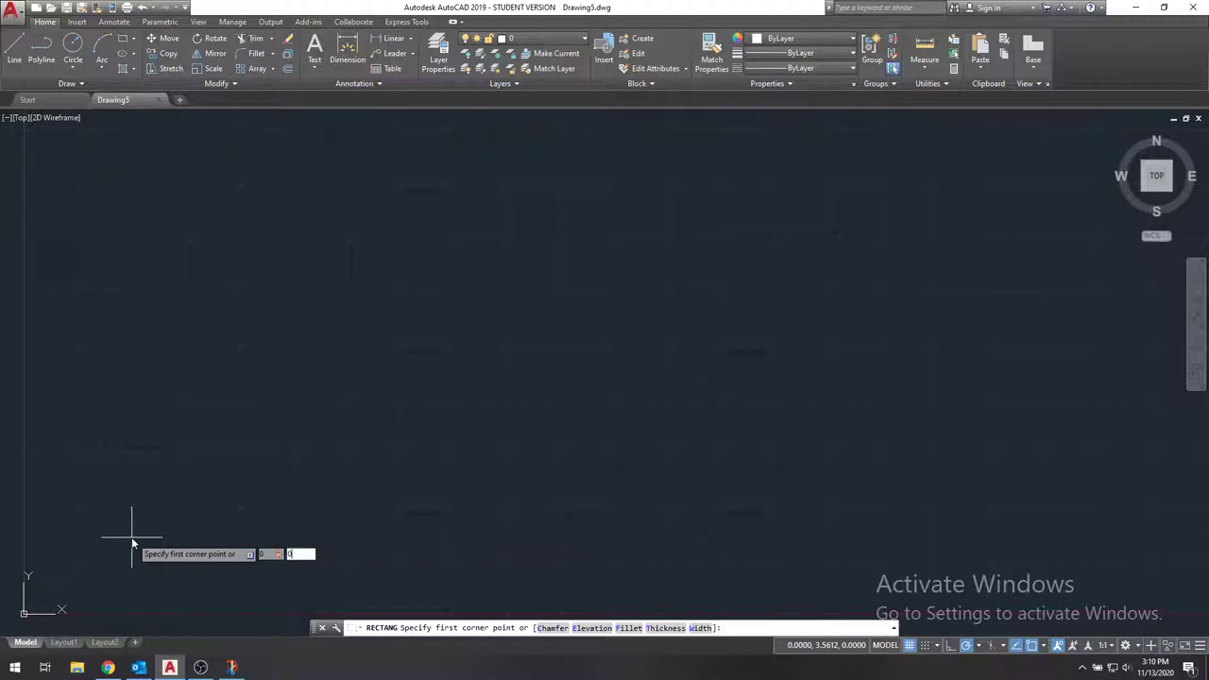
{"action": "key", "text": "Return"}
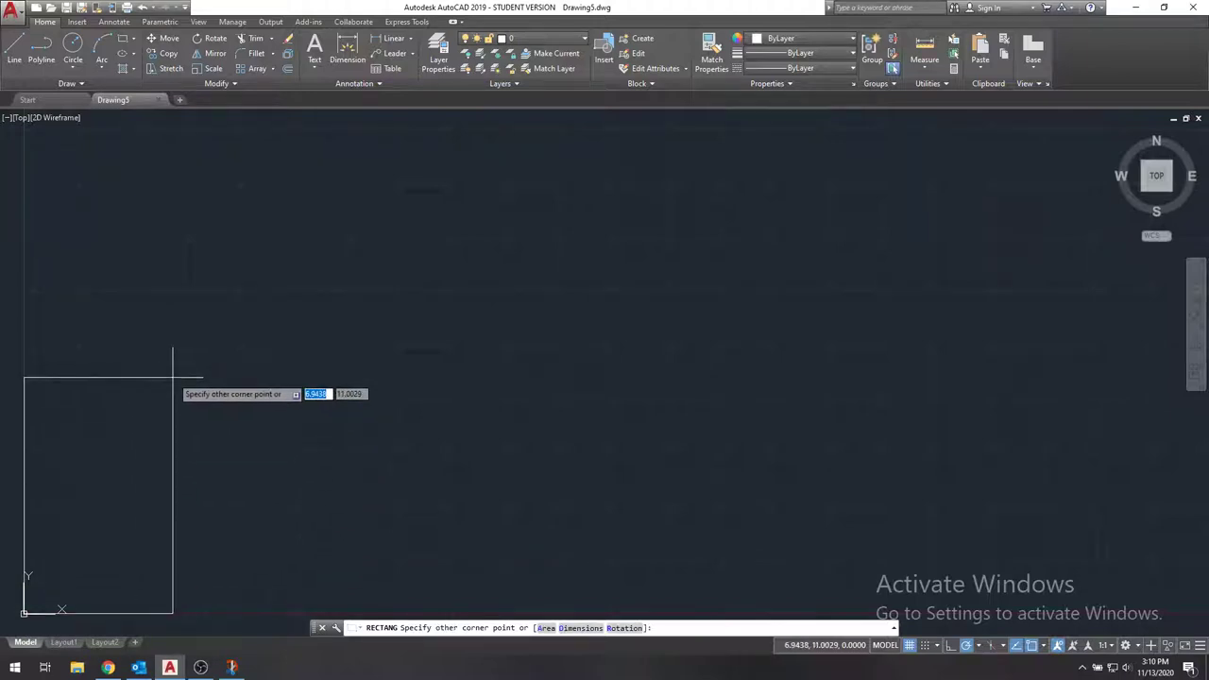
{"action": "type", "text": "5"}
{"action": "key", "text": "Tab"}
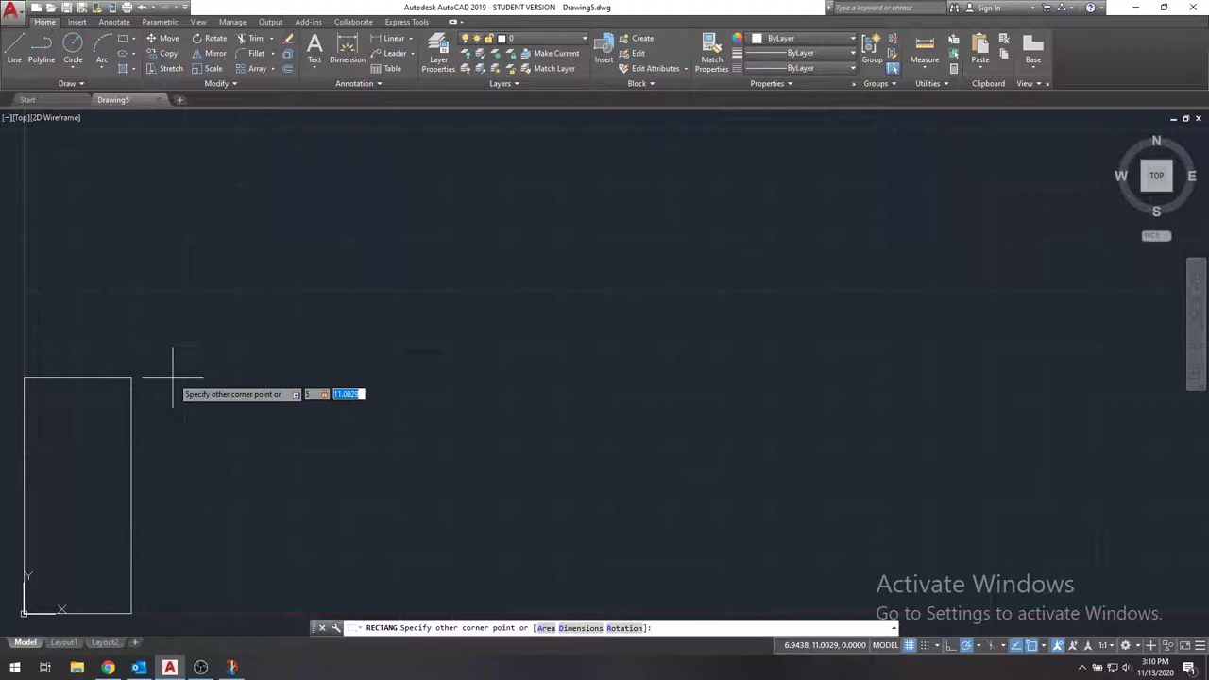
{"action": "type", "text": "8"}
{"action": "key", "text": "Return"}
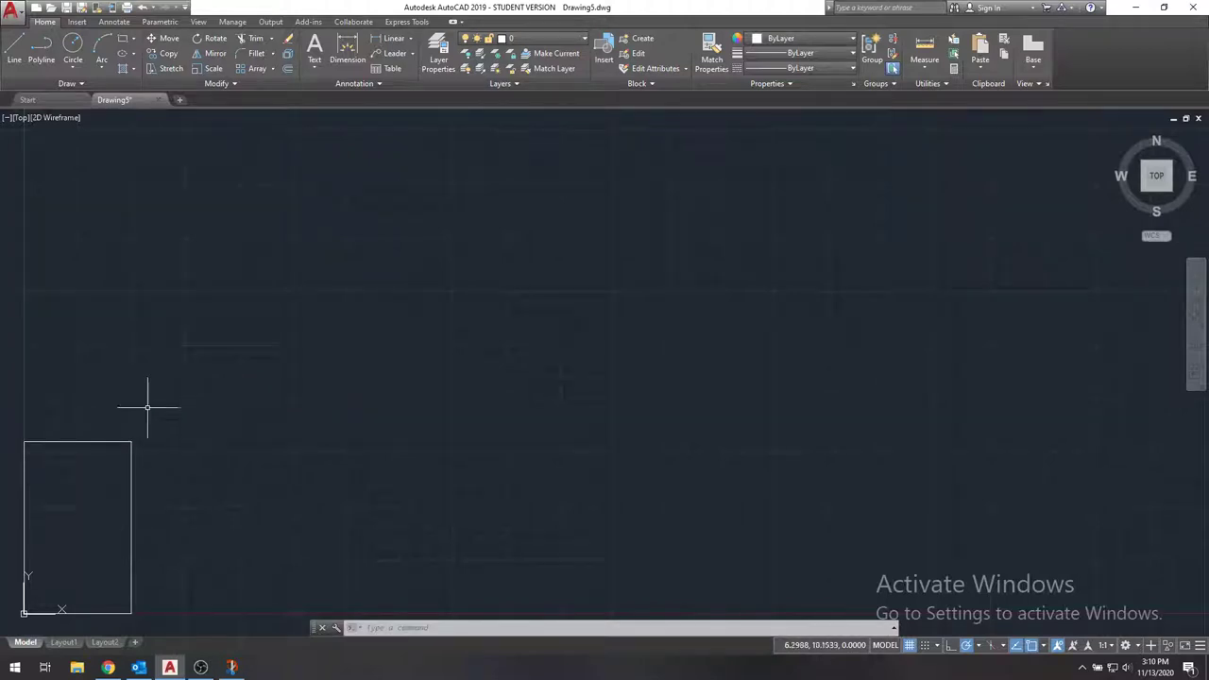
{"action": "scroll", "coordinate": [43, 528], "scroll_direction": "down", "scroll_amount": 3}
{"action": "scroll", "coordinate": [14, 563], "scroll_direction": "up", "scroll_amount": 4}
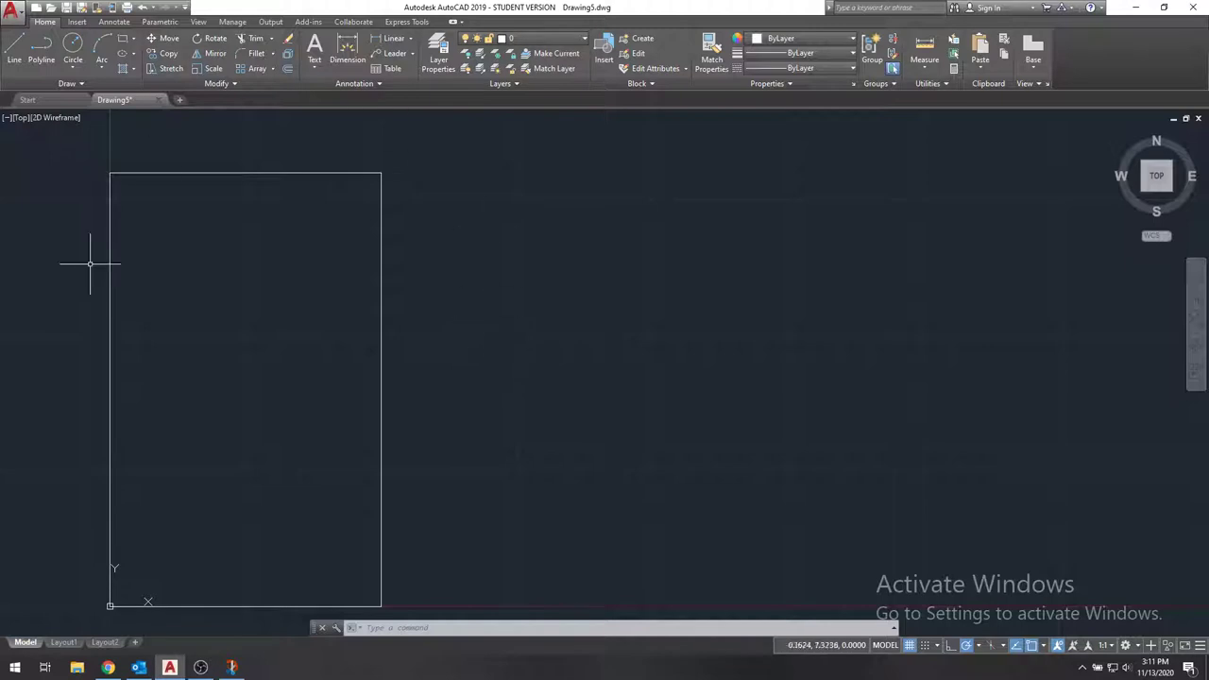
Review the reference figure and begin the hole rectangle, cancelling a mistyped corner entry
{"action": "left_click", "coordinate": [232, 667]}
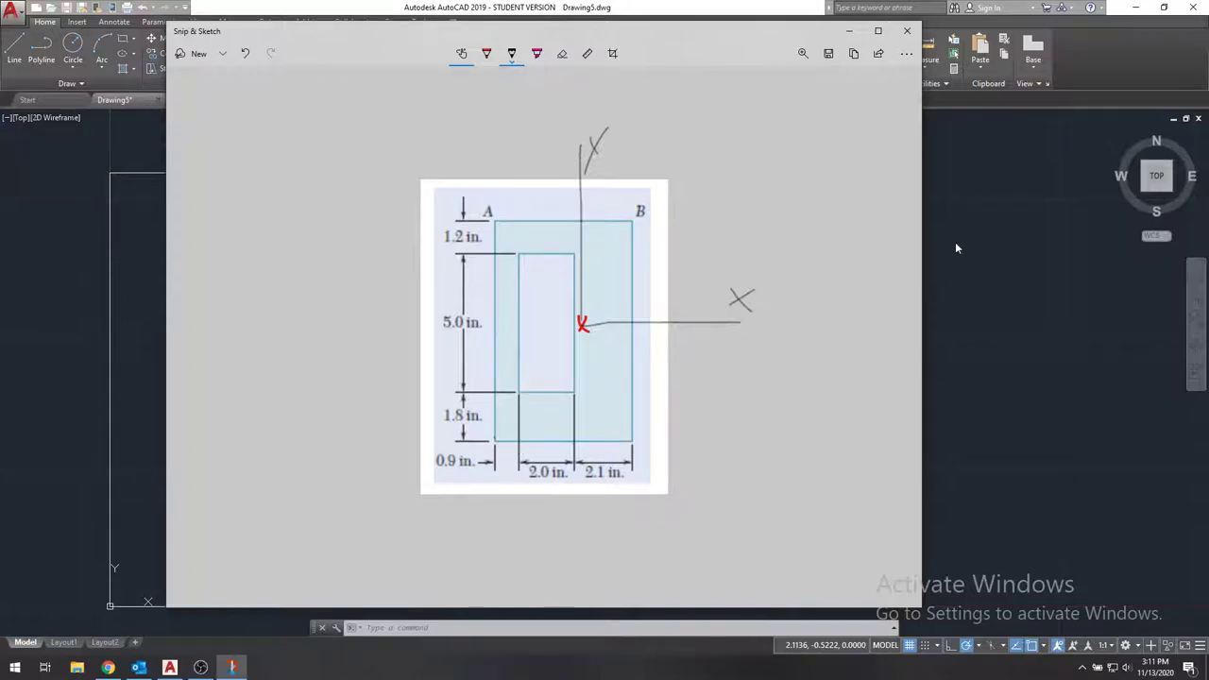
{"action": "left_click", "coordinate": [846, 35]}
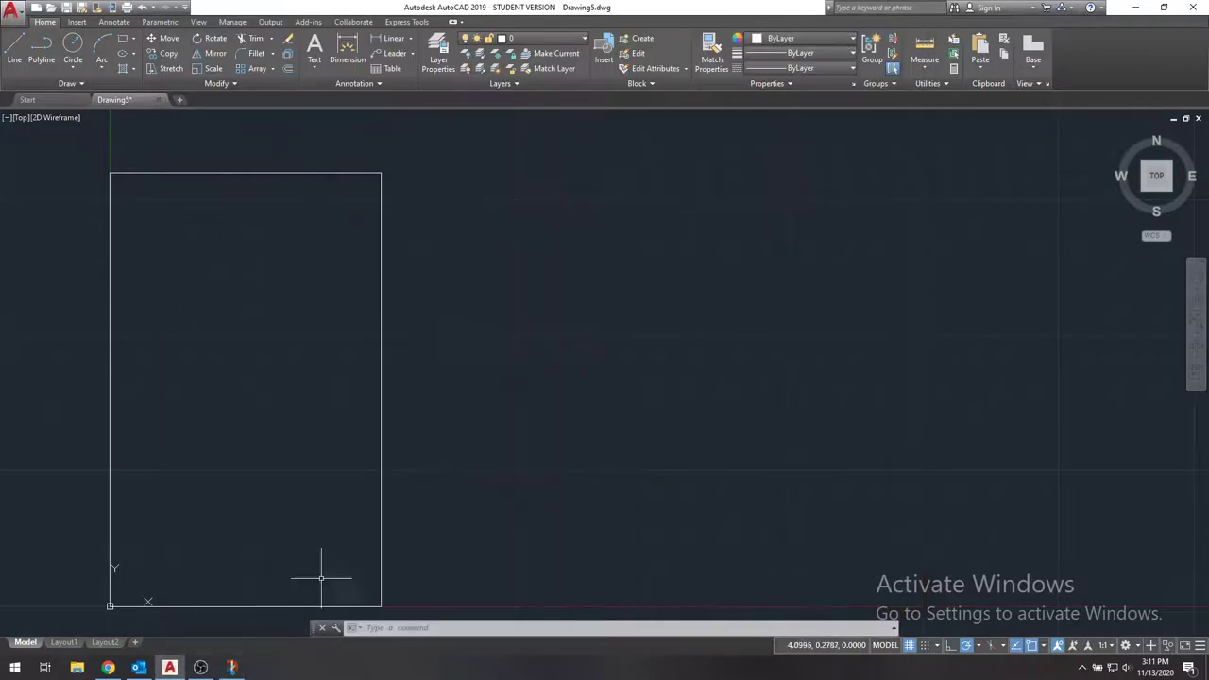
{"action": "left_click", "coordinate": [122, 38]}
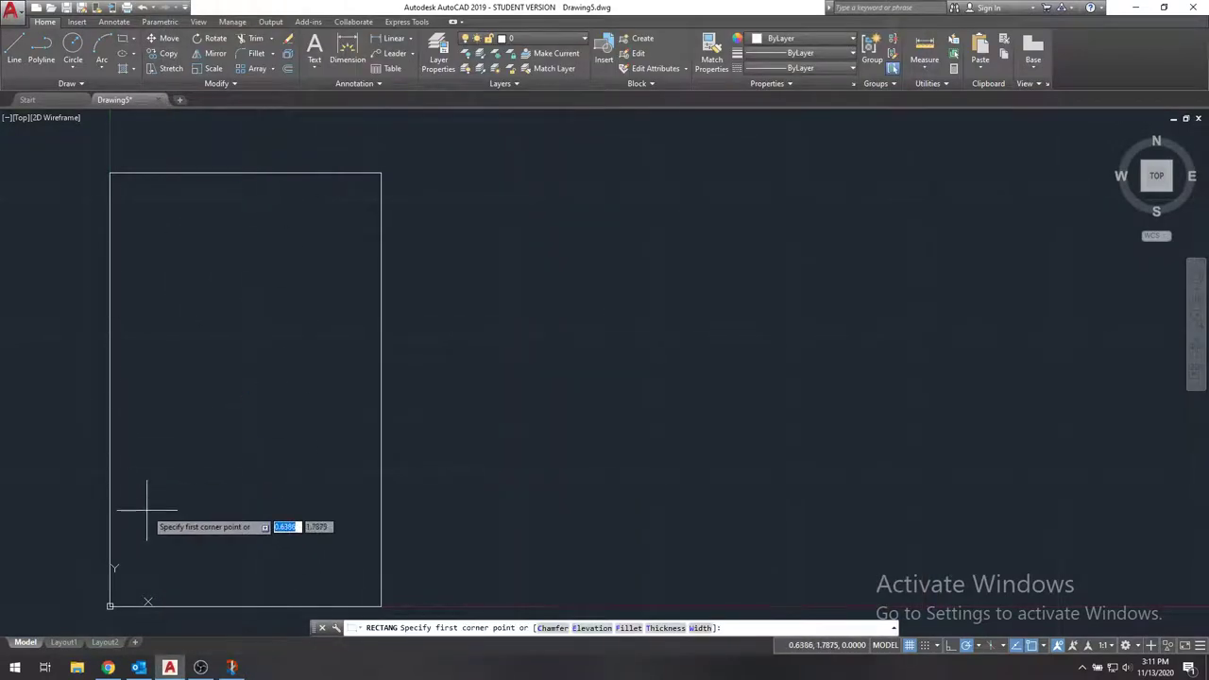
{"action": "type", "text": "0.0"}
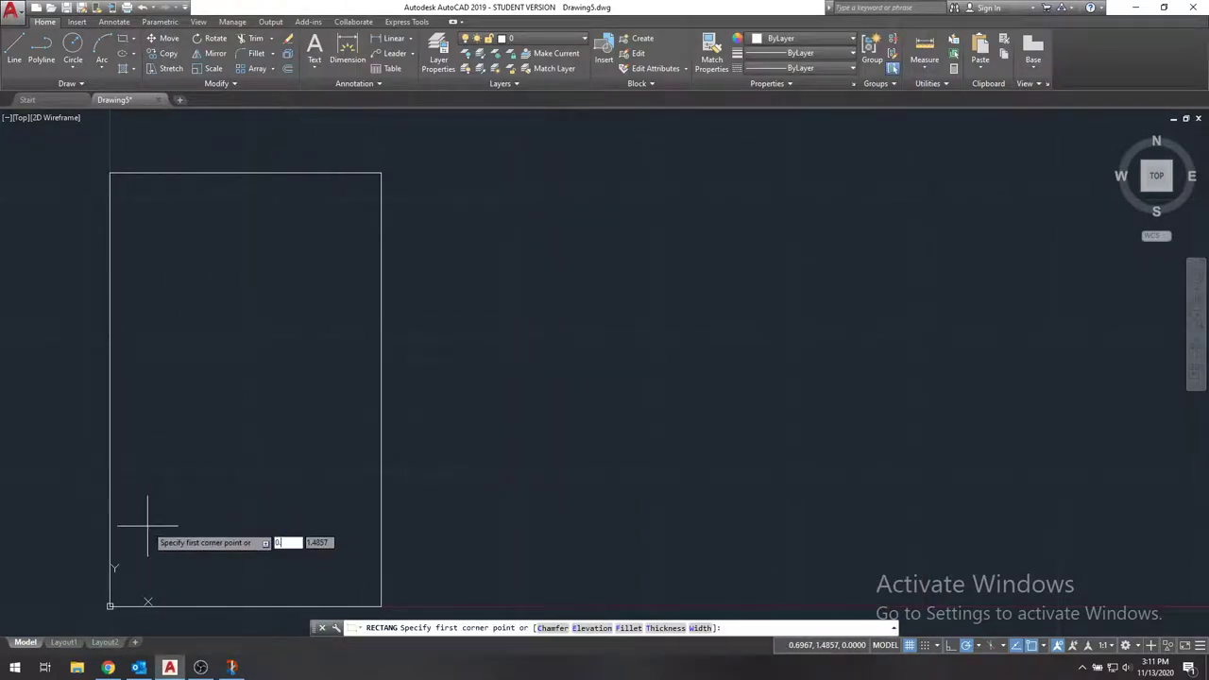
{"action": "key", "text": "Tab"}
{"action": "type", "text": "1"}
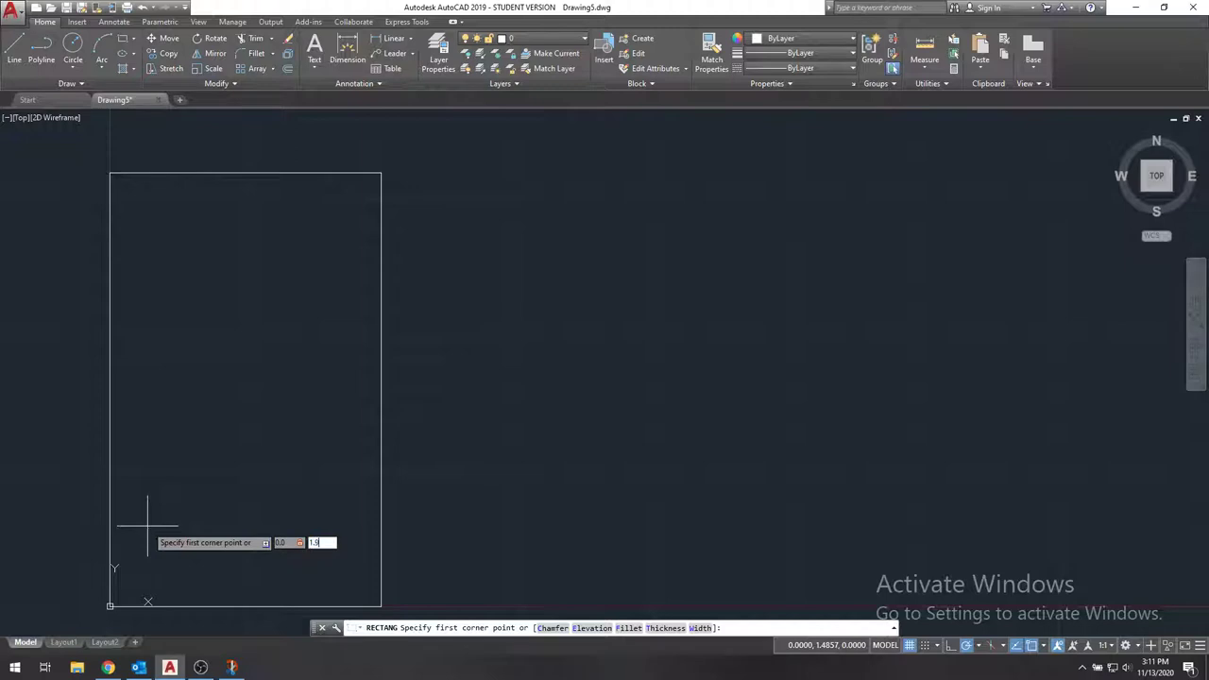
{"action": "key", "text": "Escape"}
{"action": "key", "text": "Escape"}
Draw the 2×5 hole rectangle from corner (0.9,1.8) using the Dimensions option
{"action": "left_click", "coordinate": [121, 39]}
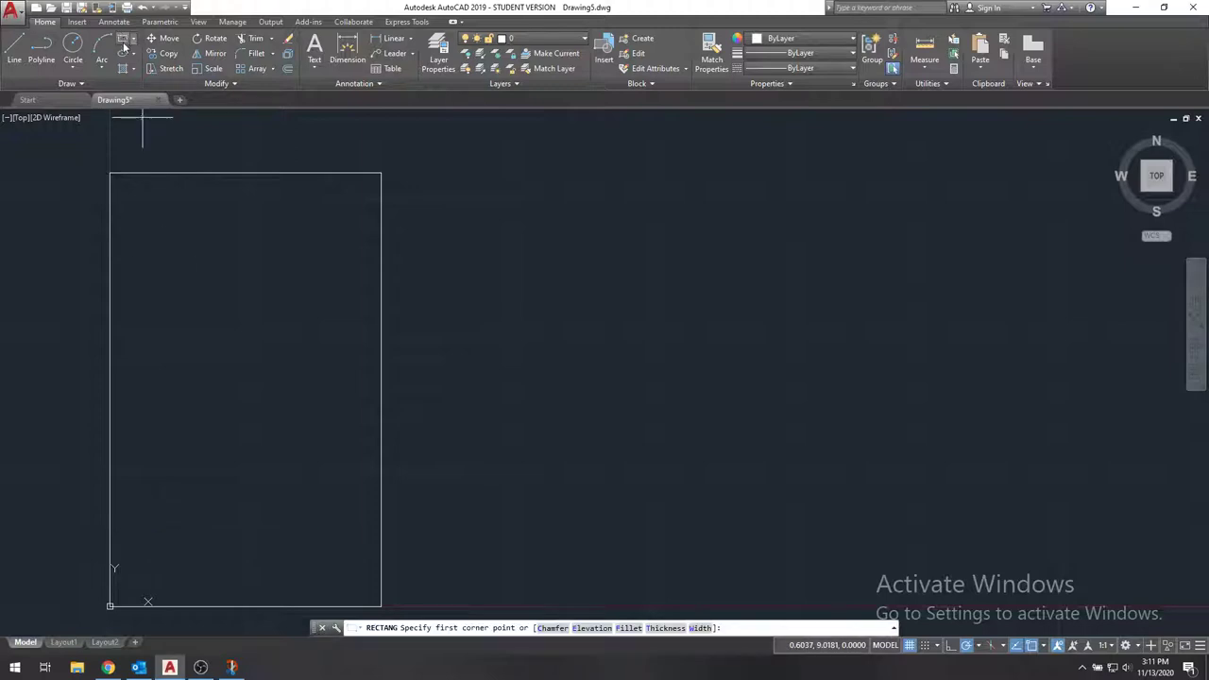
{"action": "type", "text": "0,9"}
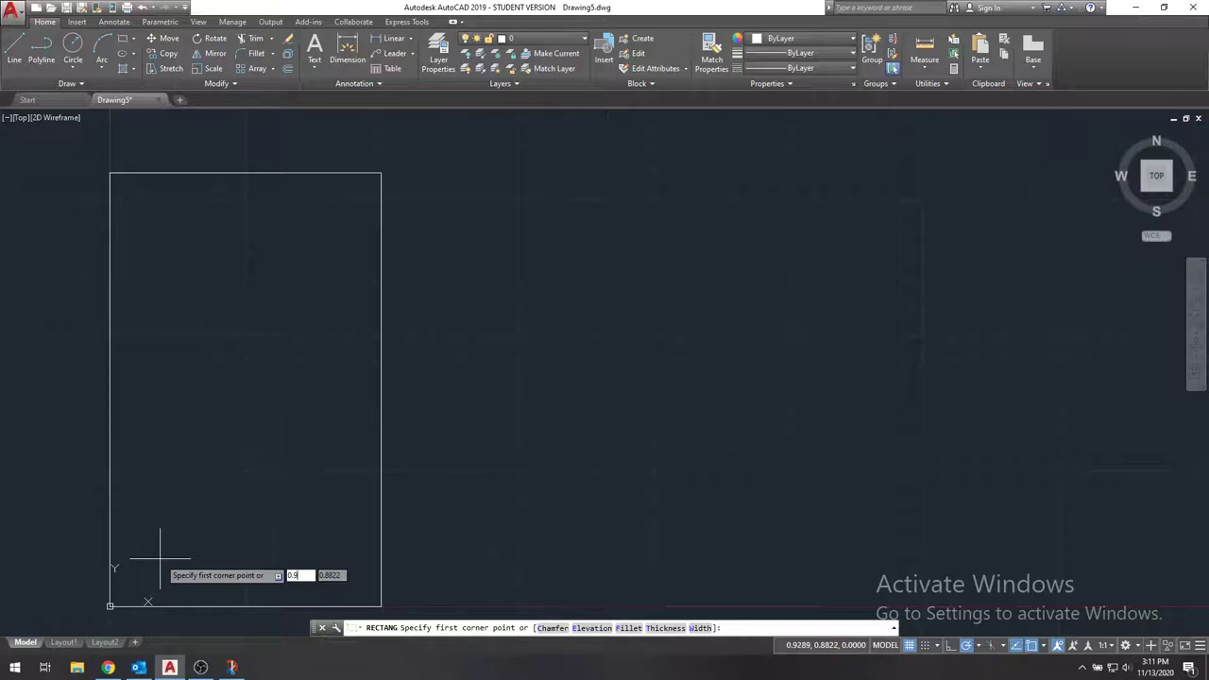
{"action": "type", "text": ",1.8"}
{"action": "key", "text": "Return"}
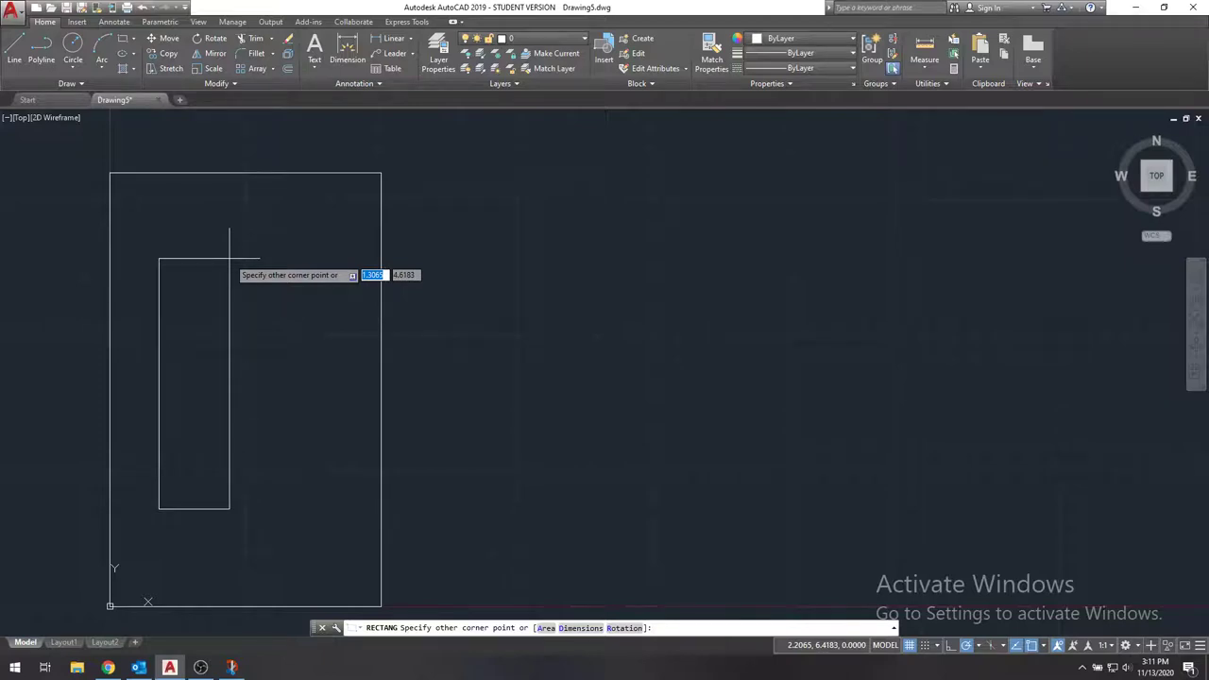
{"action": "type", "text": "d"}
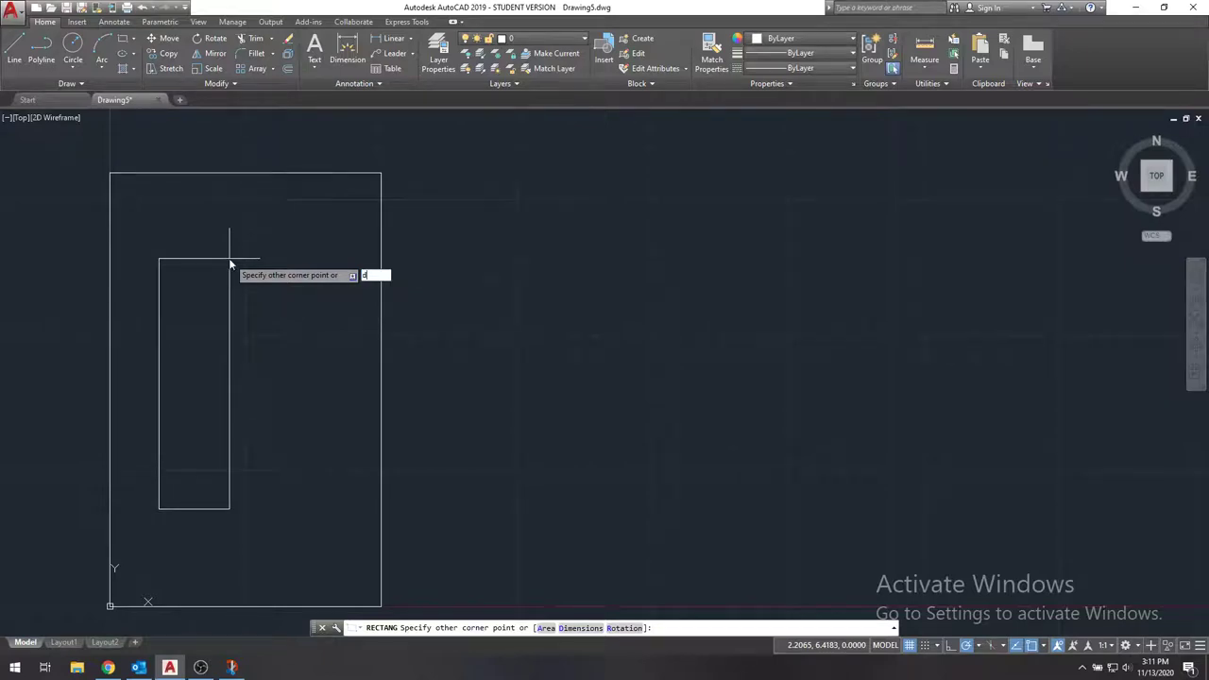
{"action": "key", "text": "Return"}
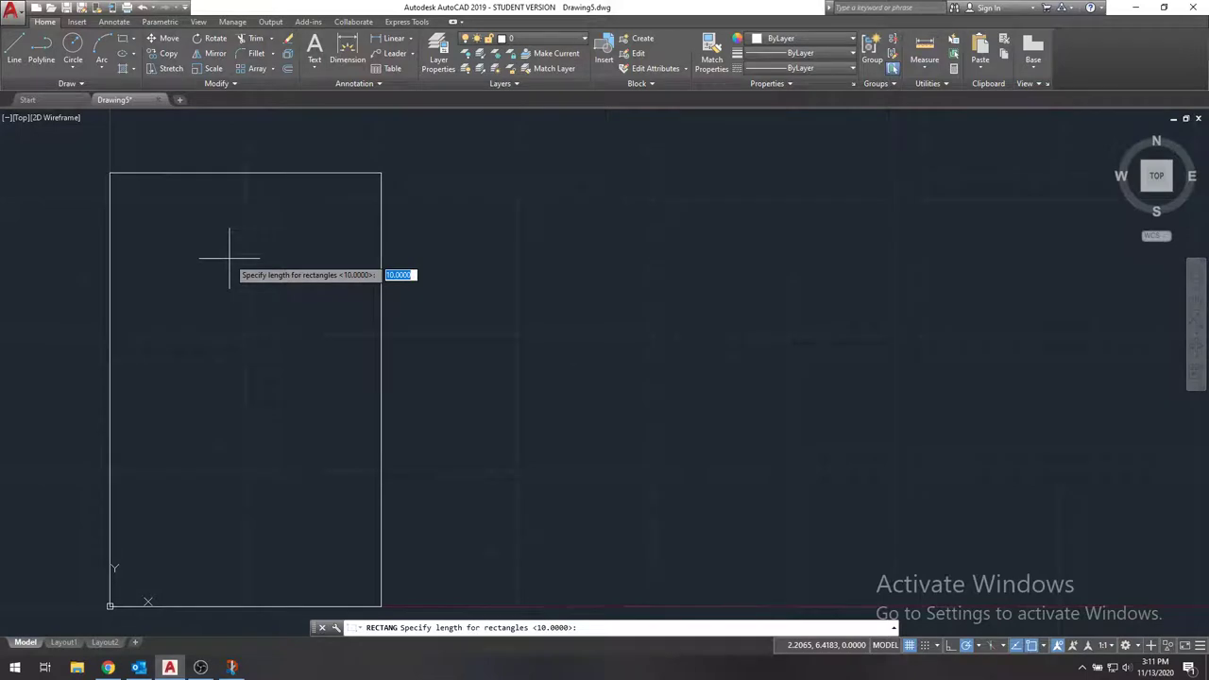
{"action": "left_click", "coordinate": [232, 667]}
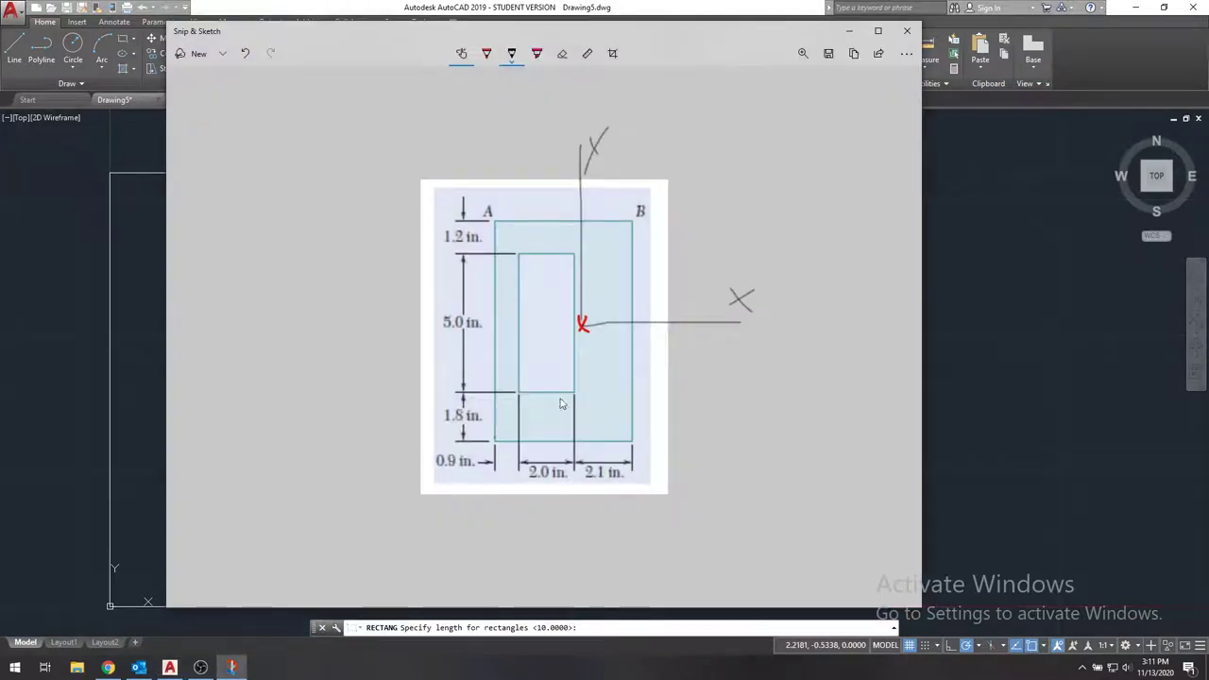
{"action": "left_click", "coordinate": [629, 6]}
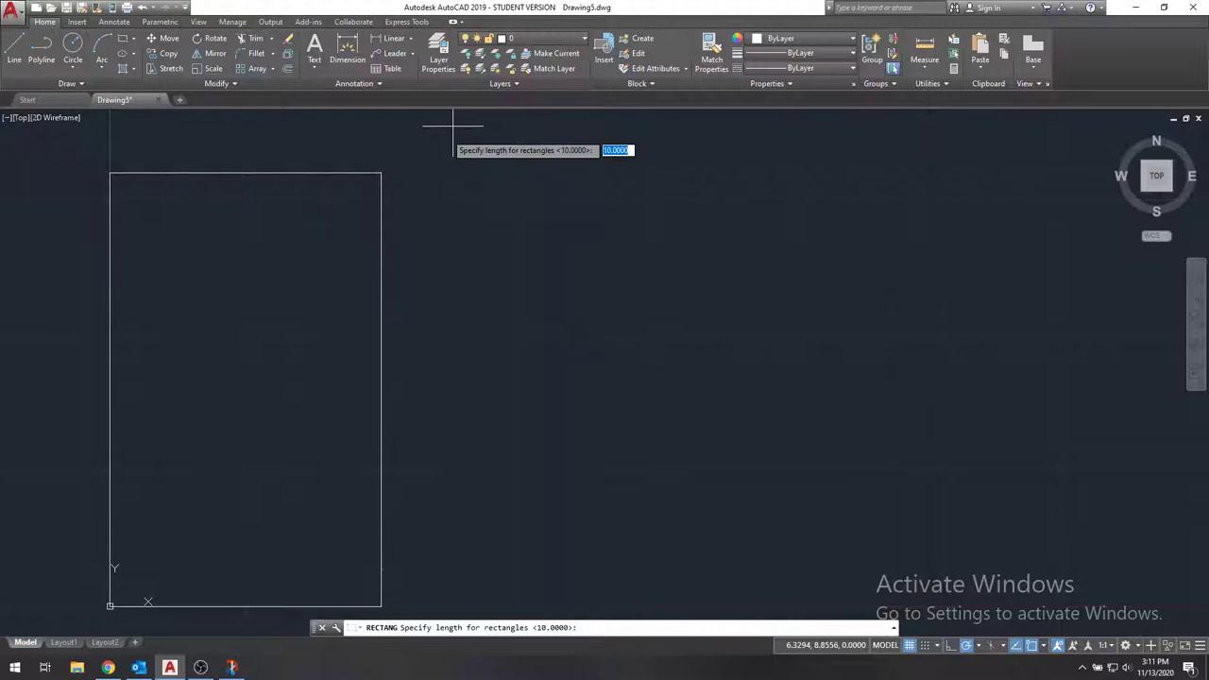
{"action": "type", "text": "2"}
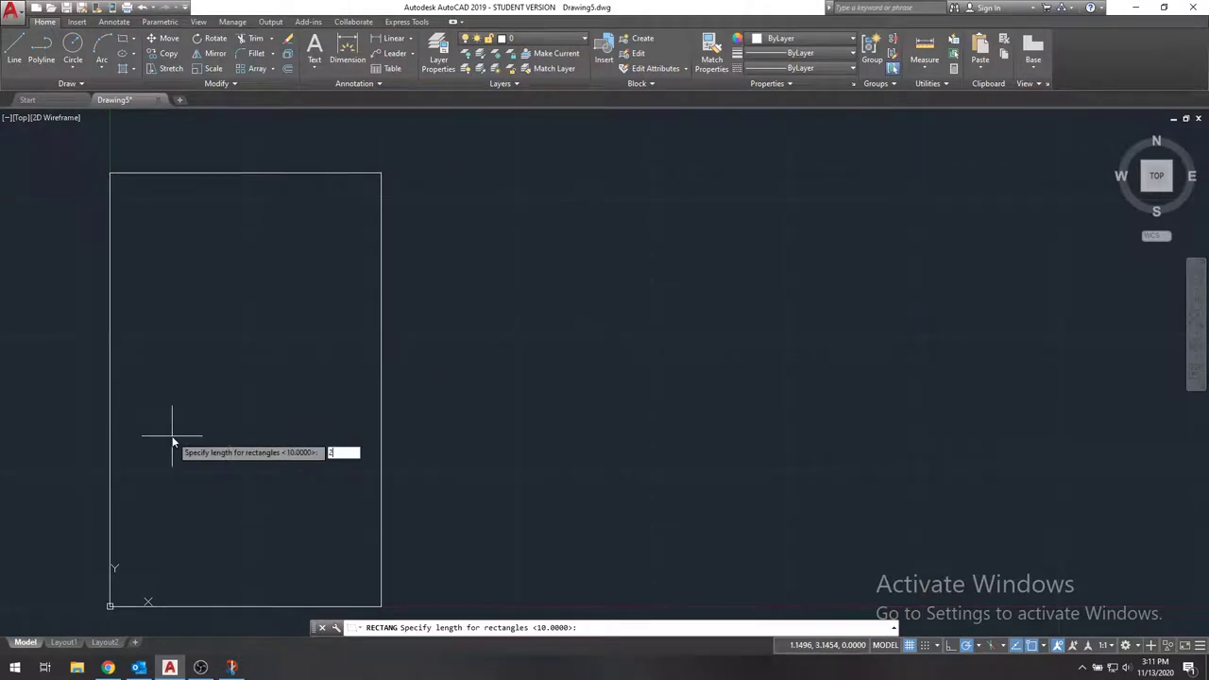
{"action": "key", "text": "Return"}
{"action": "type", "text": "5"}
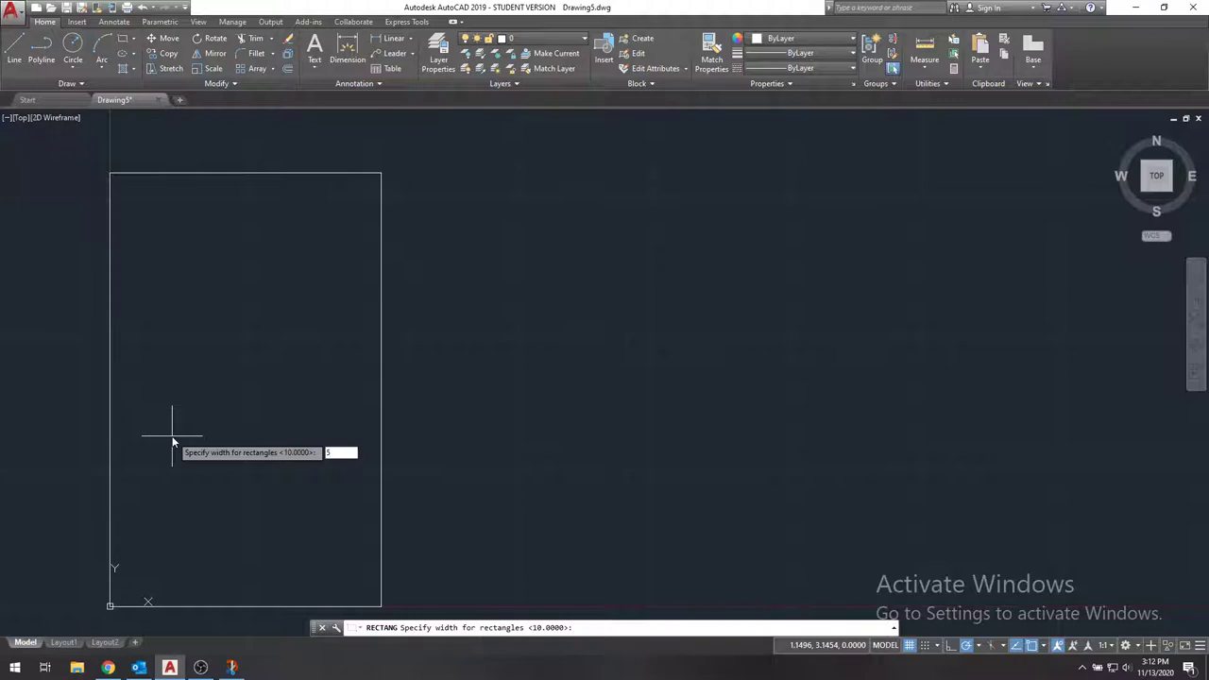
{"action": "key", "text": "Return"}
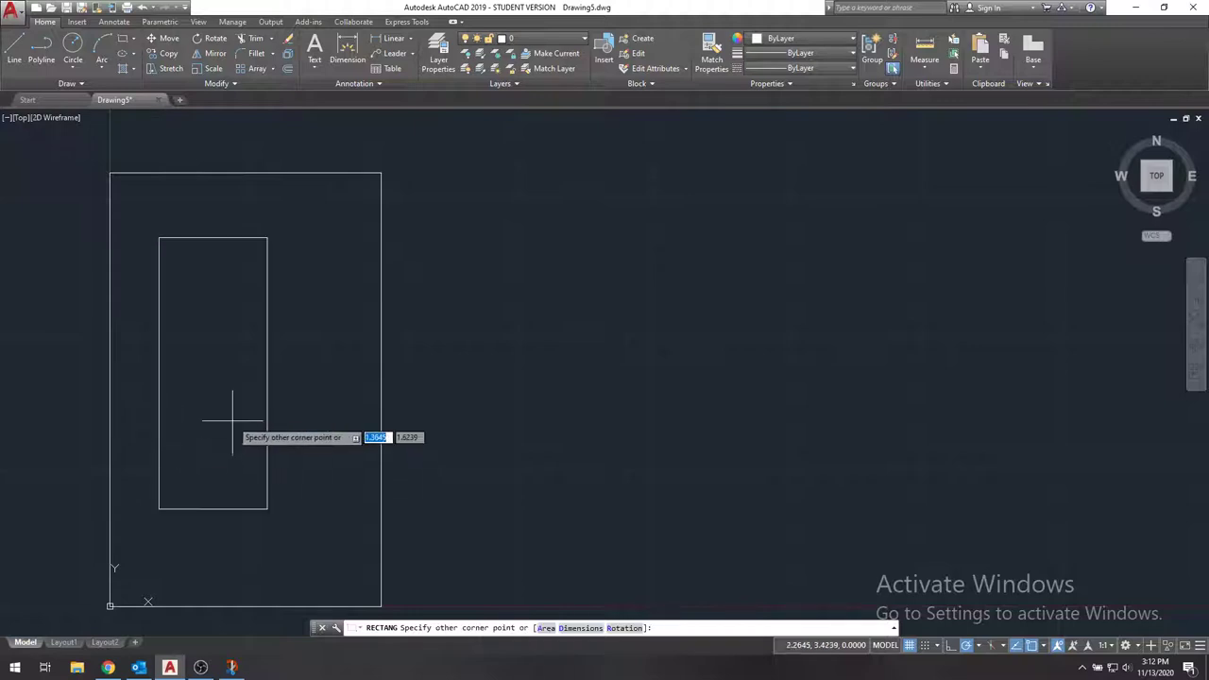
{"action": "left_click", "coordinate": [290, 232]}
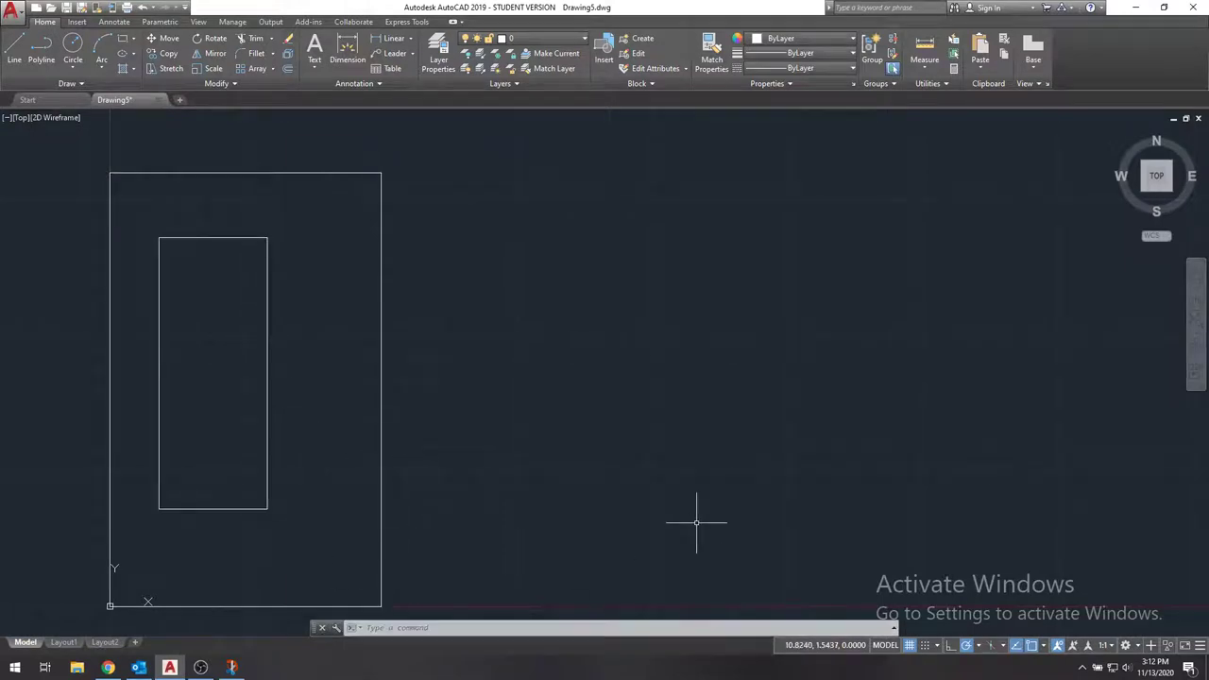
Convert the outer 5×8 rectangle into a region with REGION
{"action": "type", "text": "re"}
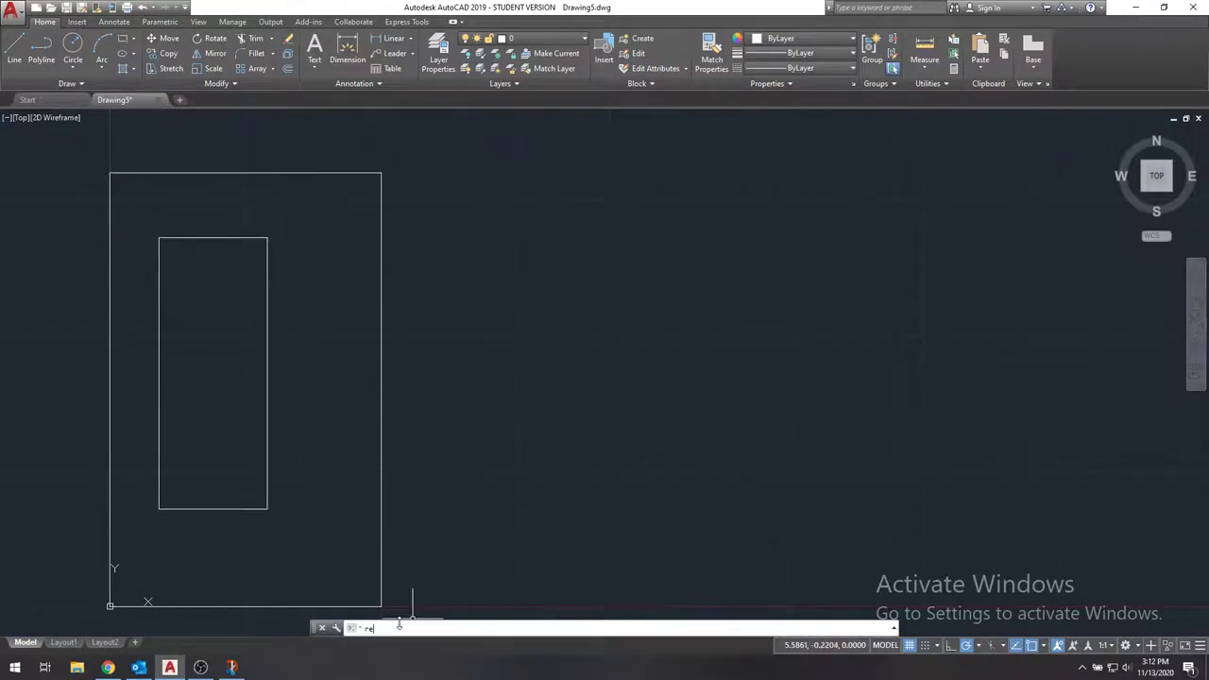
{"action": "type", "text": "gion"}
{"action": "key", "text": "Return"}
{"action": "left_click", "coordinate": [382, 304]}
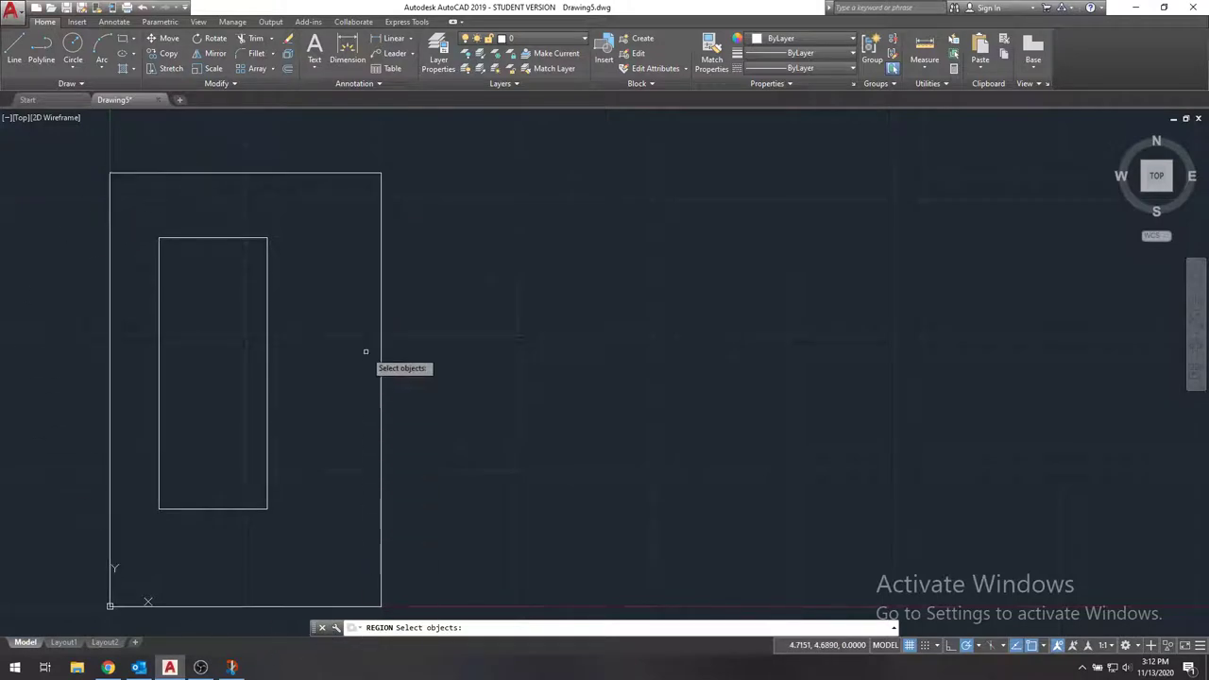
{"action": "left_click", "coordinate": [381, 318]}
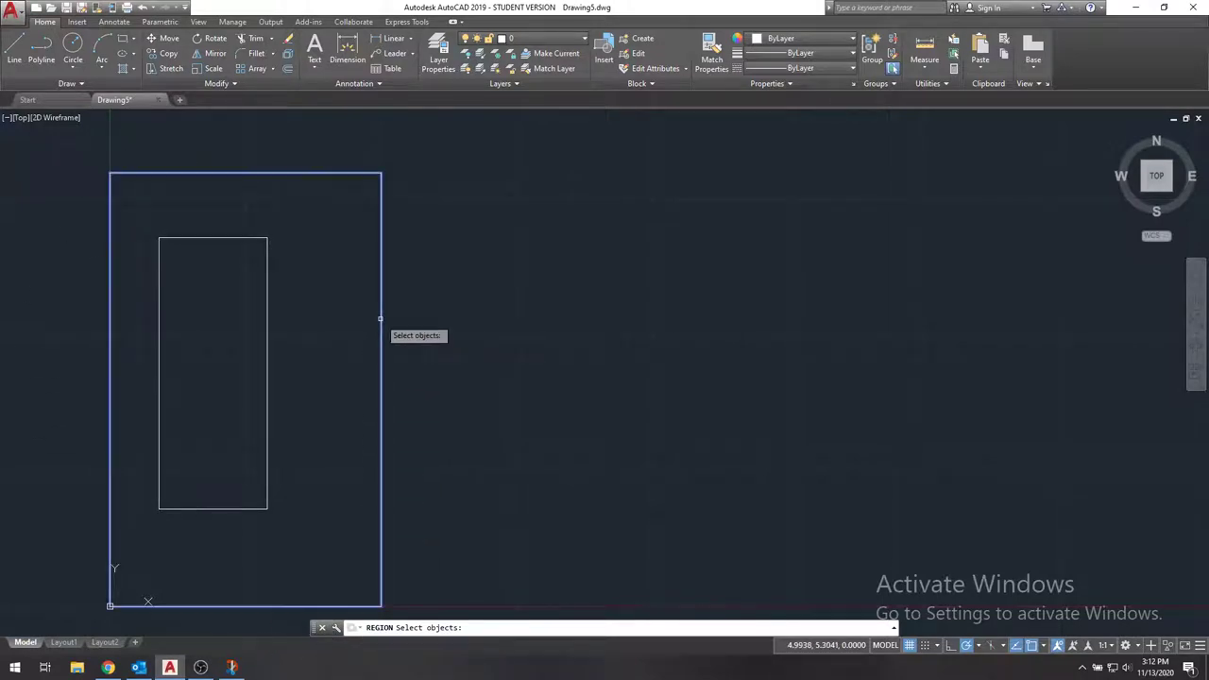
{"action": "key", "text": "Return"}
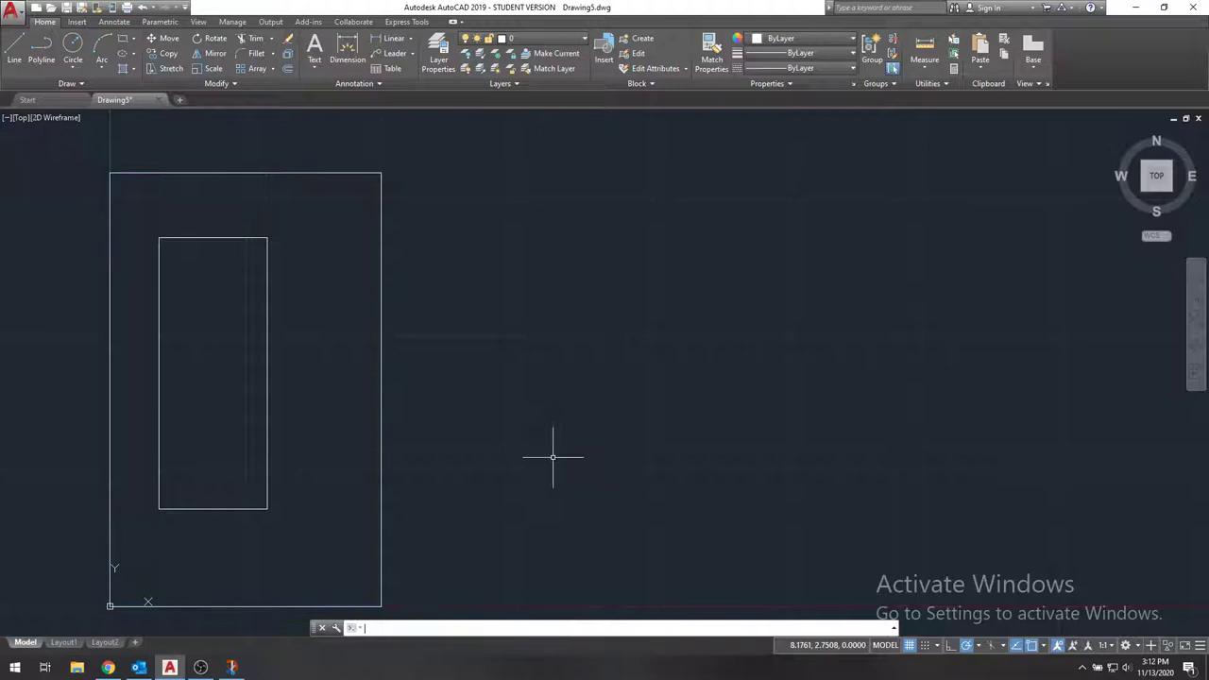
Convert the inner 2×5 rectangle into a separate region
{"action": "type", "text": "re"}
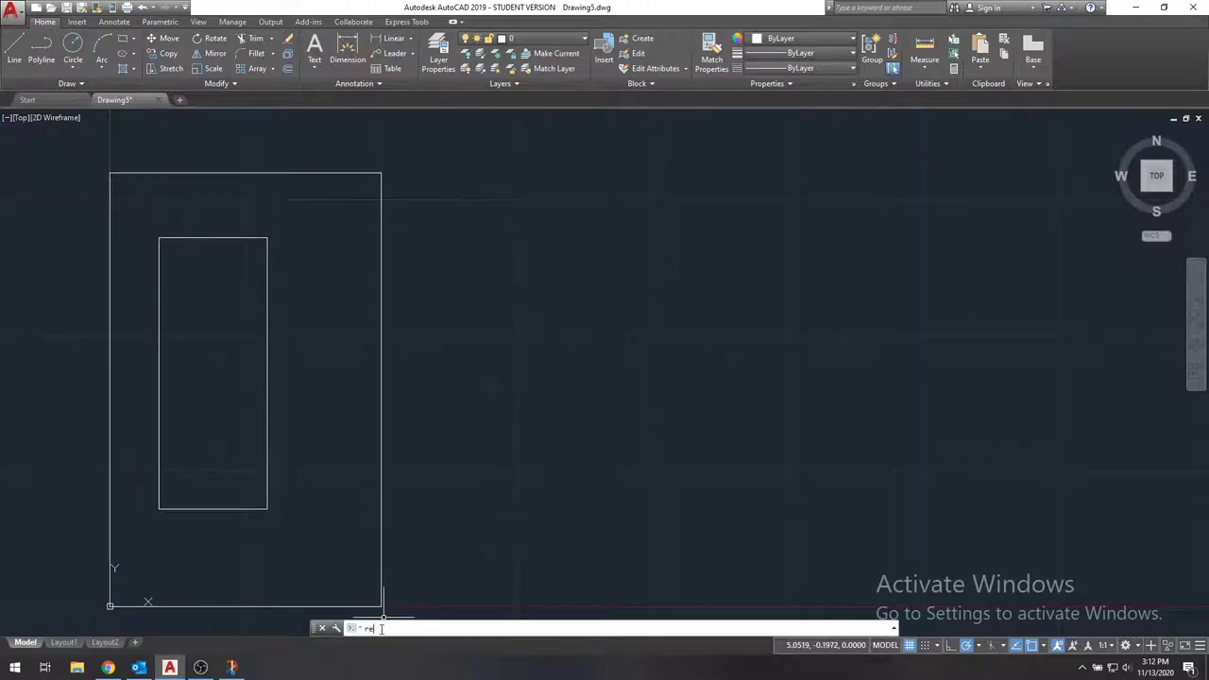
{"action": "type", "text": "gion"}
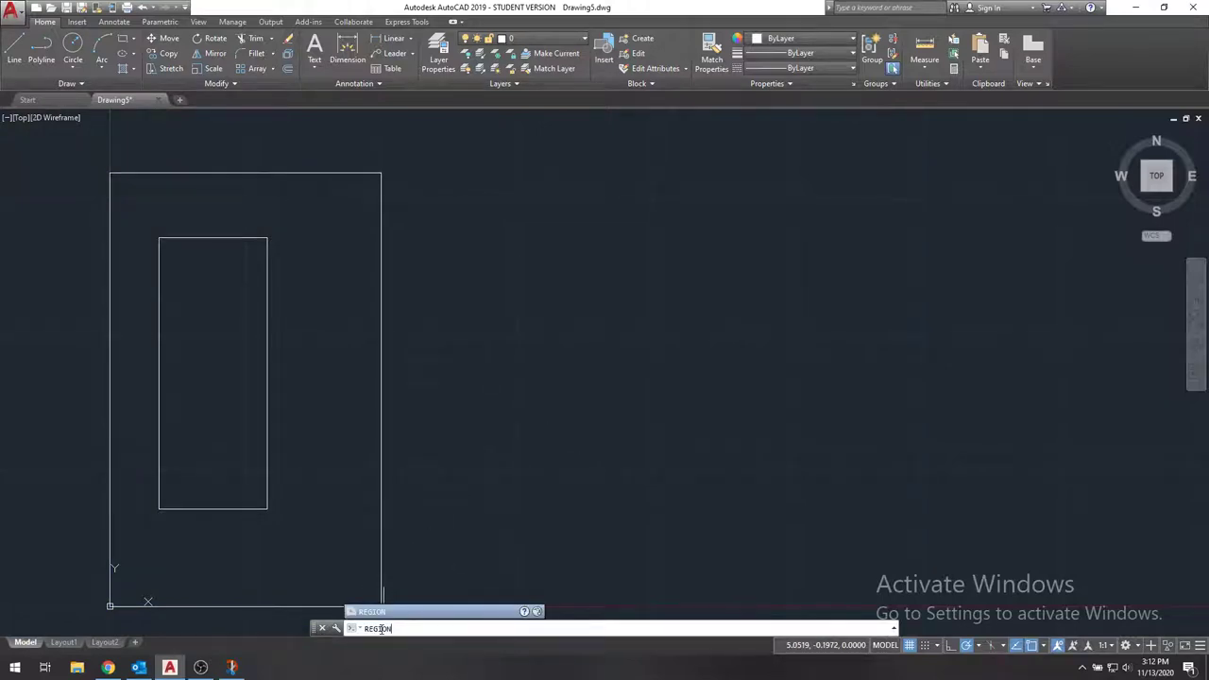
{"action": "key", "text": "Return"}
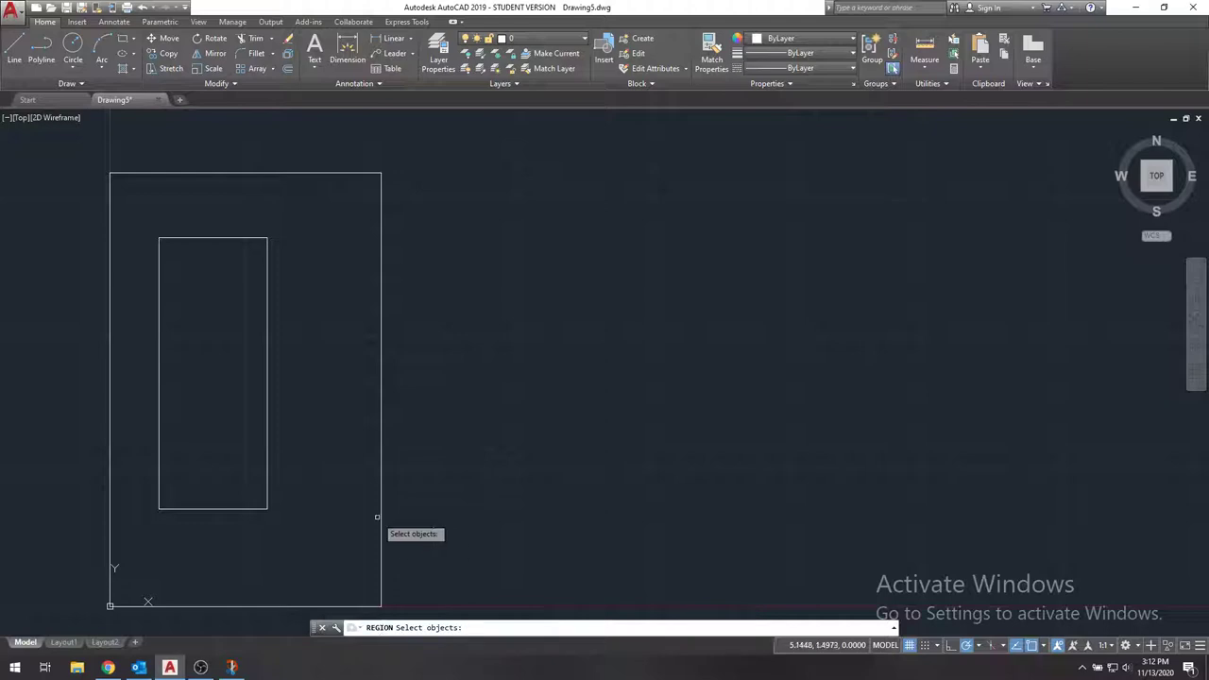
{"action": "left_click", "coordinate": [265, 384]}
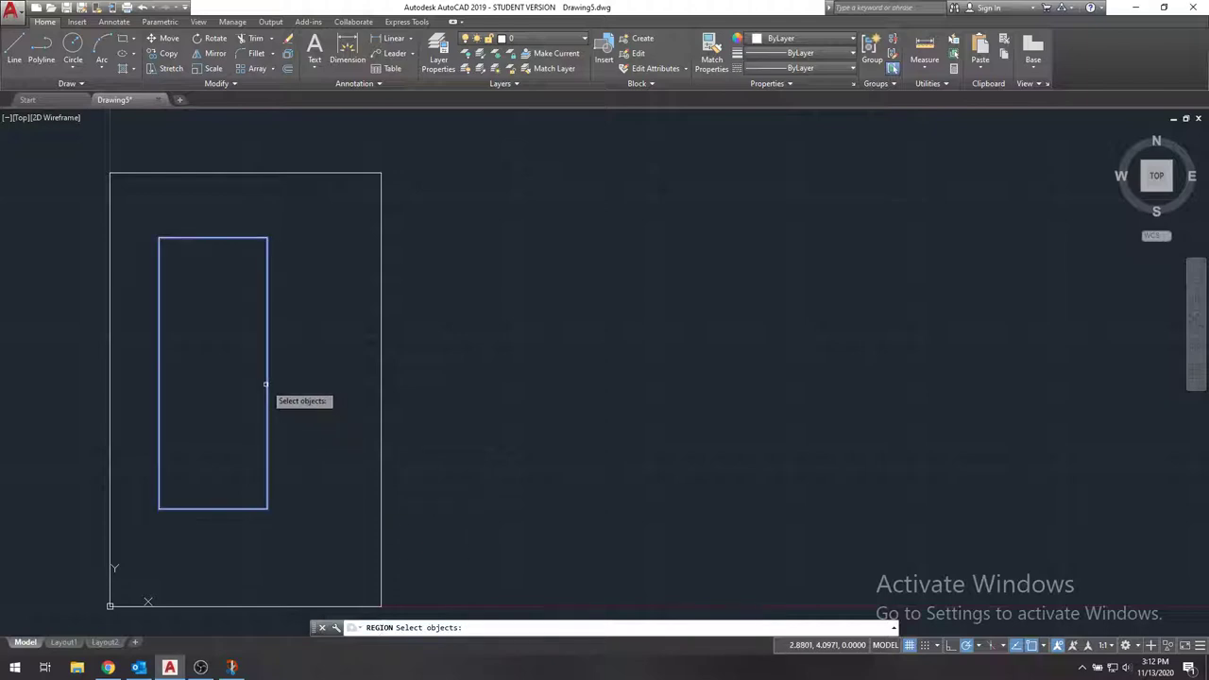
{"action": "key", "text": "Return"}
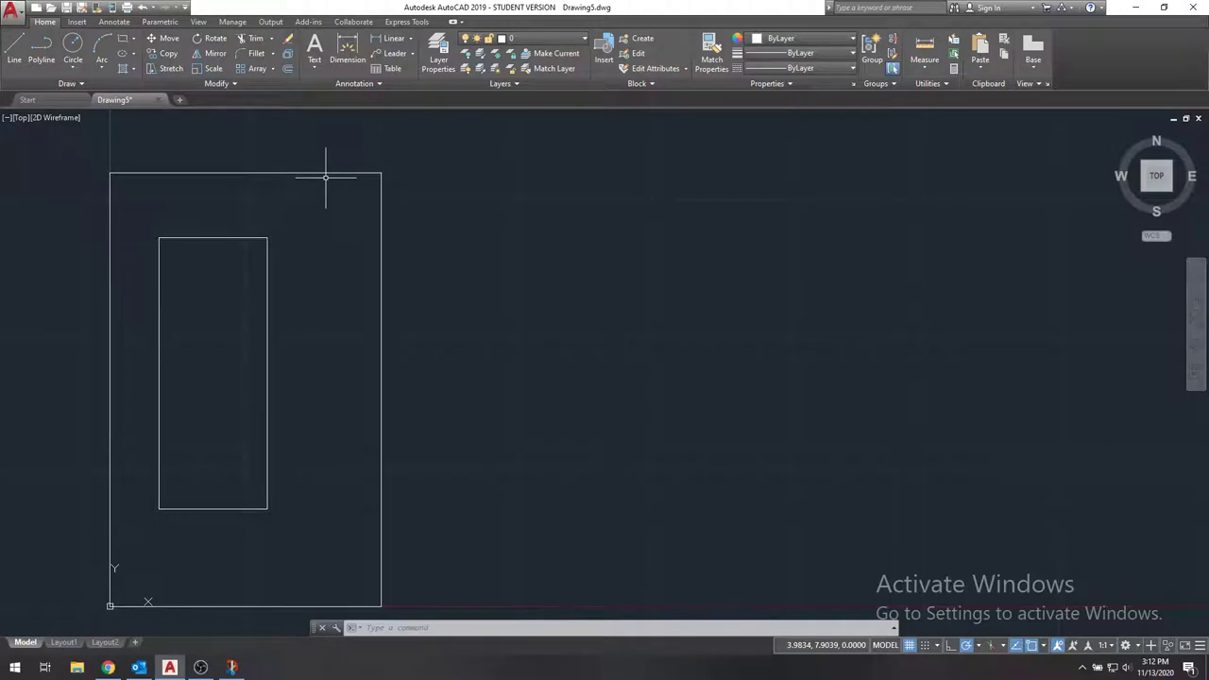
{"action": "left_click", "coordinate": [388, 628]}
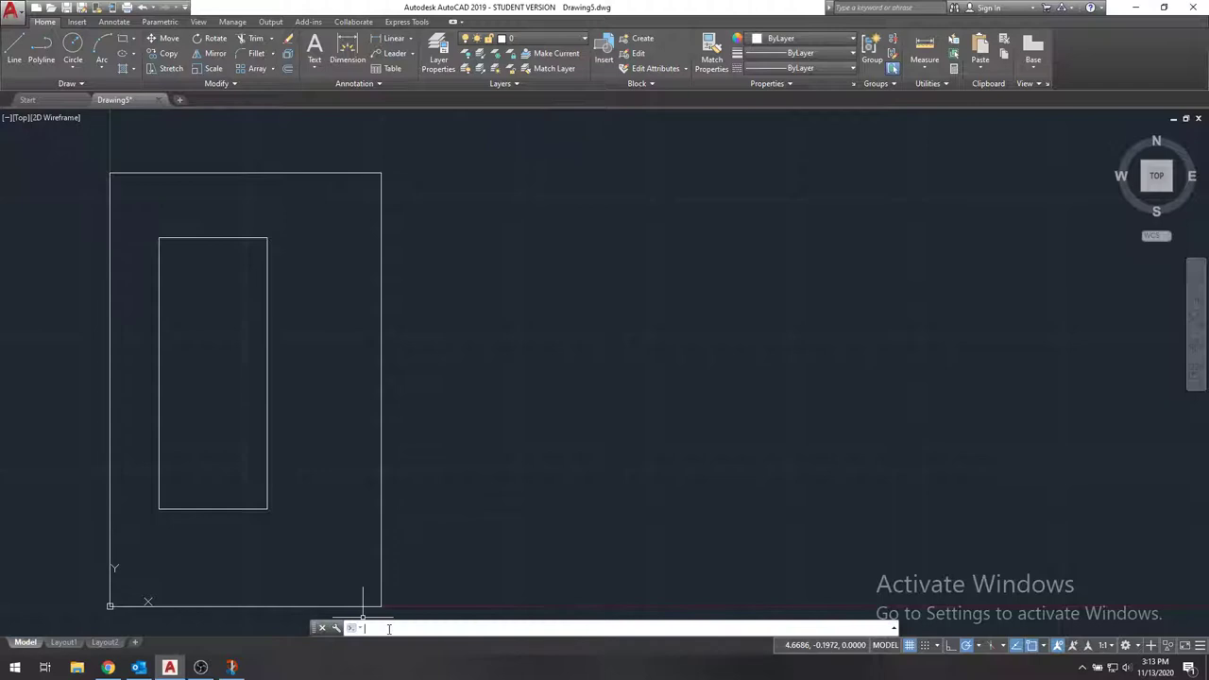
Preview the regions in Conceptual style via VISUALSTYLES, then revert to 2D Wireframe
{"action": "type", "text": "visualstyles"}
{"action": "key", "text": "Return"}
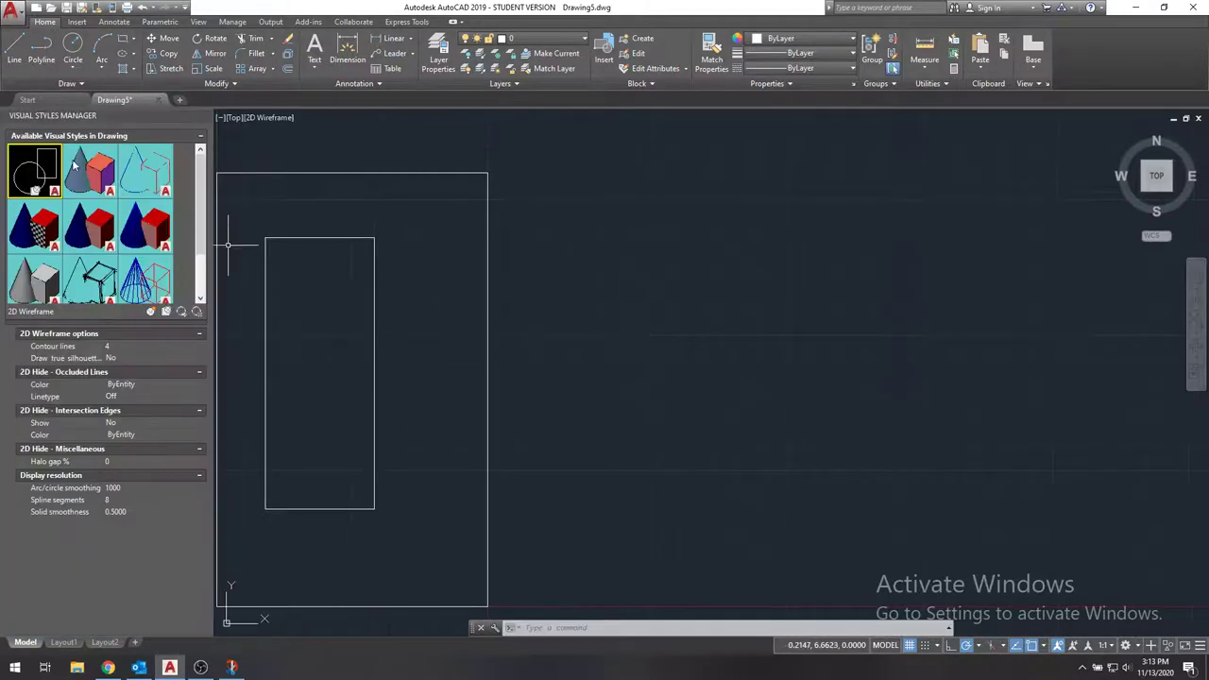
{"action": "double_click", "coordinate": [93, 167]}
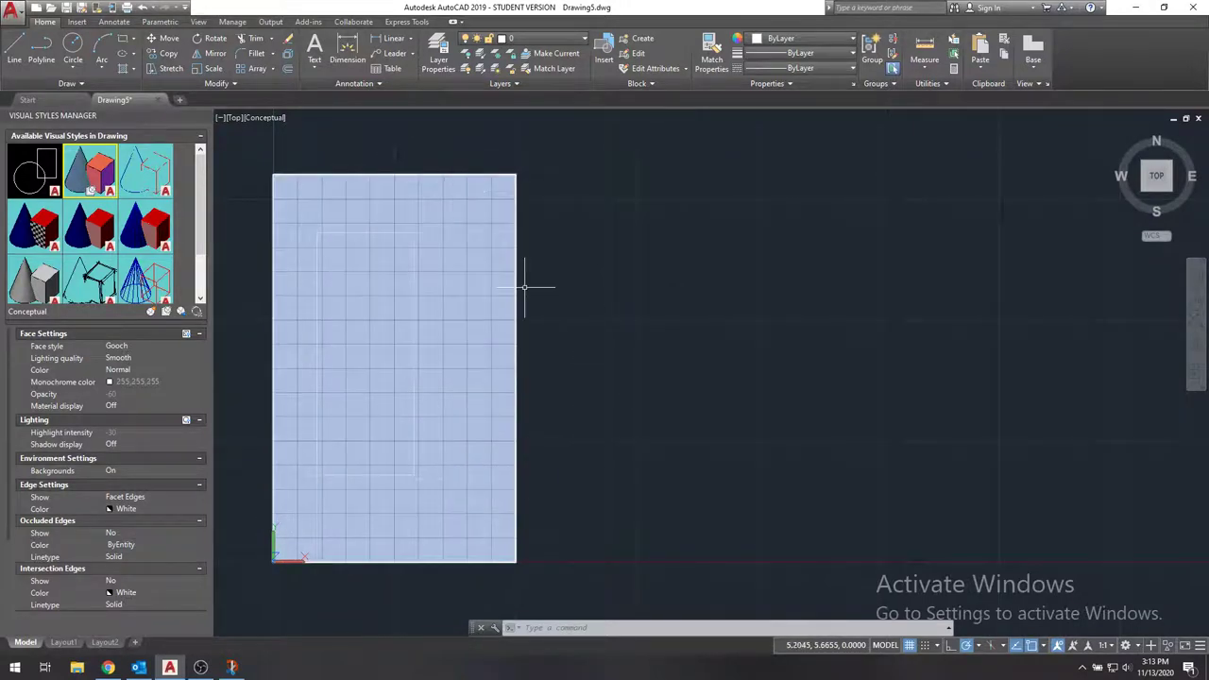
{"action": "left_click", "coordinate": [43, 181]}
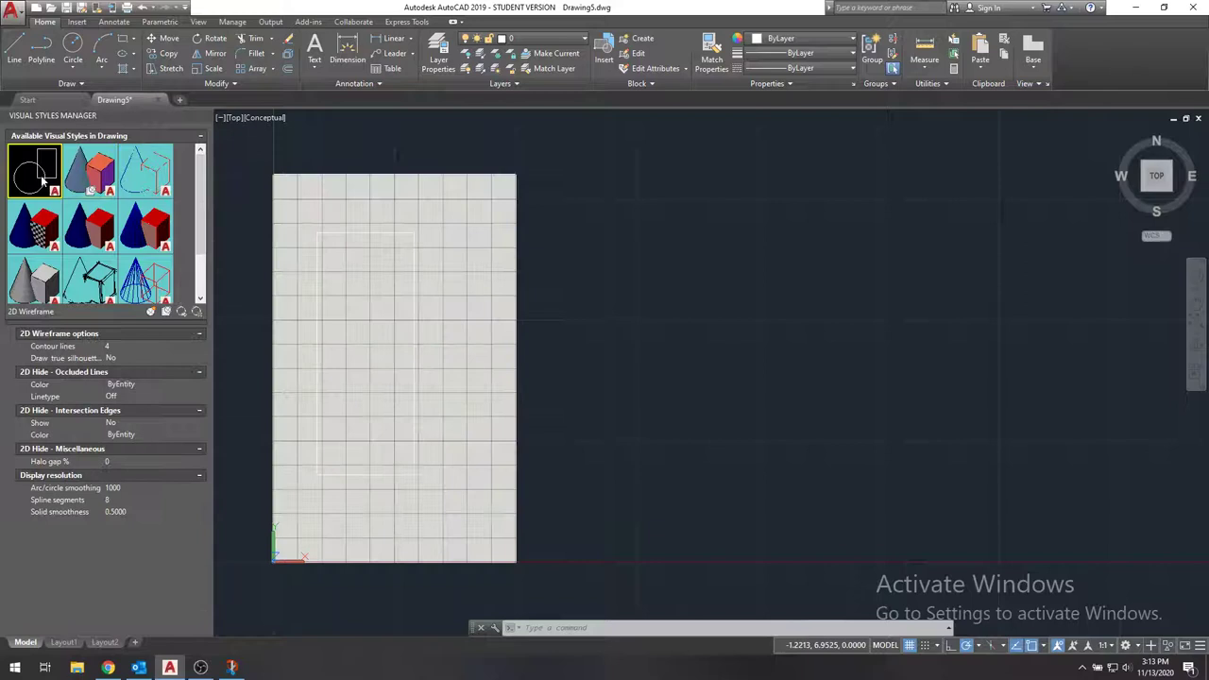
{"action": "double_click", "coordinate": [38, 184]}
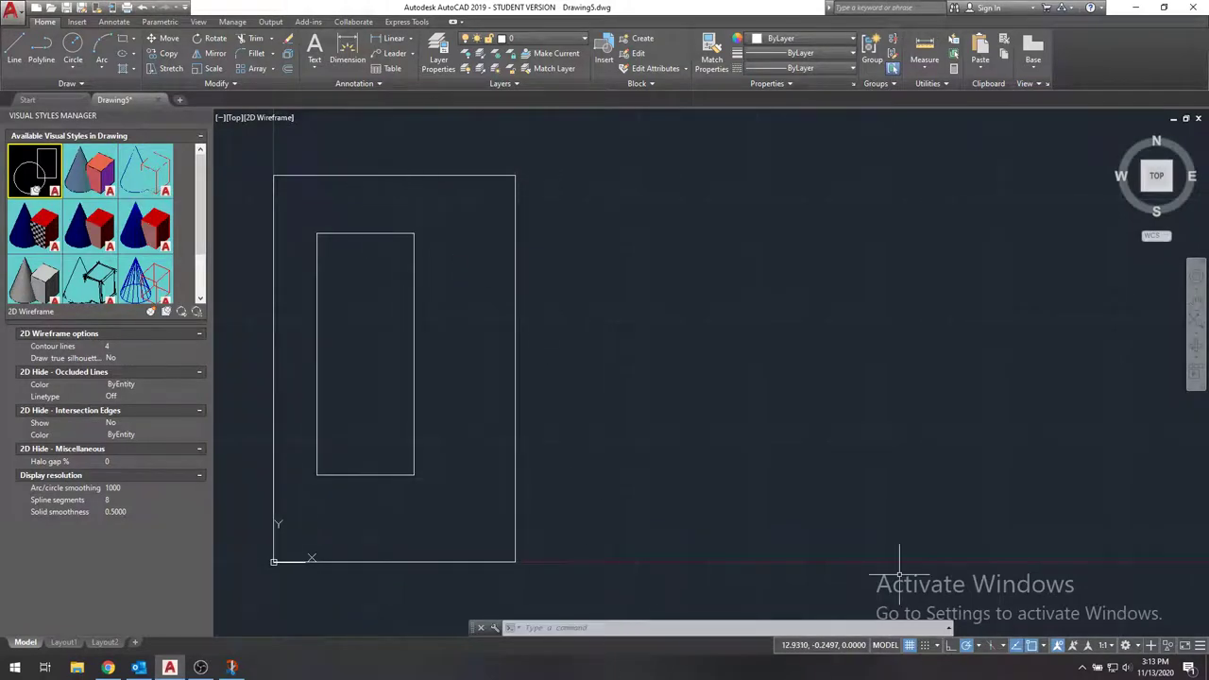
Use SUBTRACT to remove the inner 2×5 region from the outer 5×8 region
{"action": "type", "text": "subtract"}
{"action": "key", "text": "Return"}
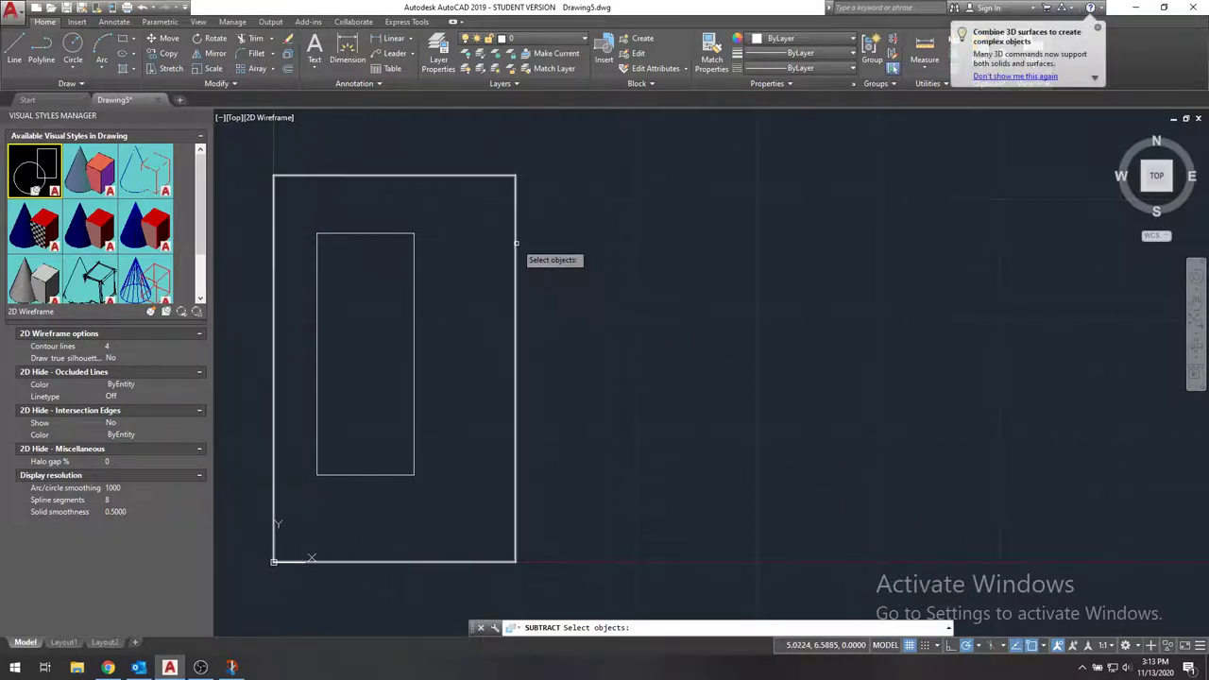
{"action": "left_click", "coordinate": [516, 243]}
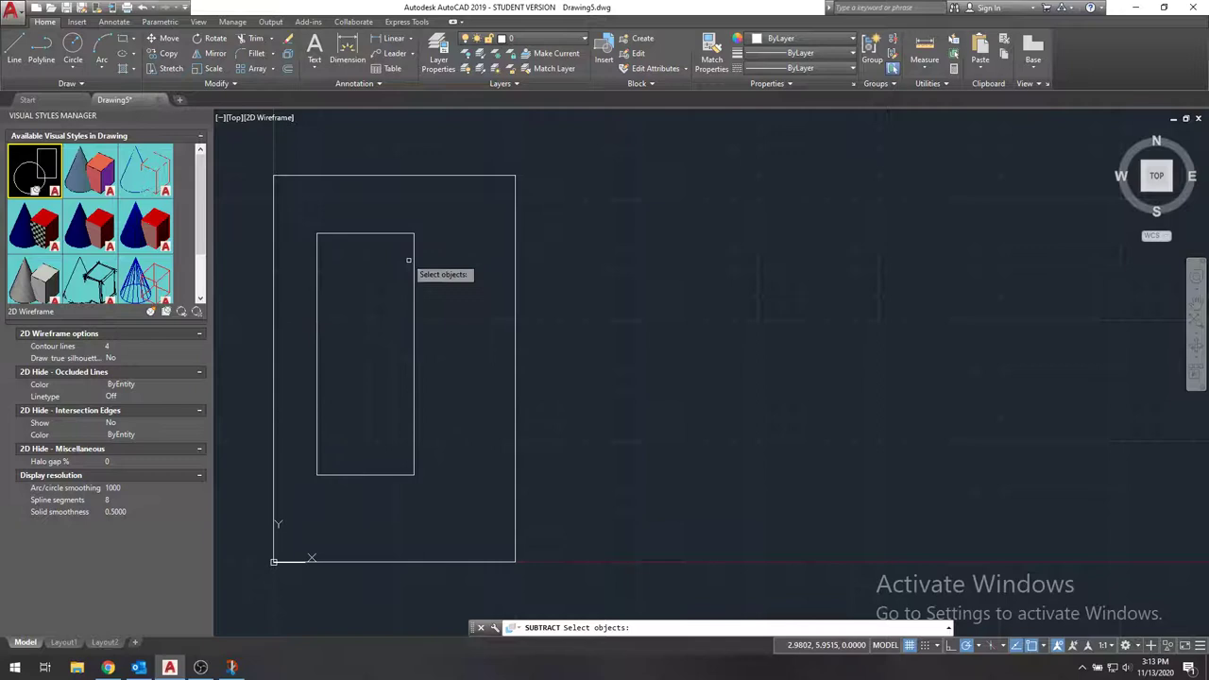
{"action": "left_click", "coordinate": [413, 366]}
{"action": "key", "text": "Return"}
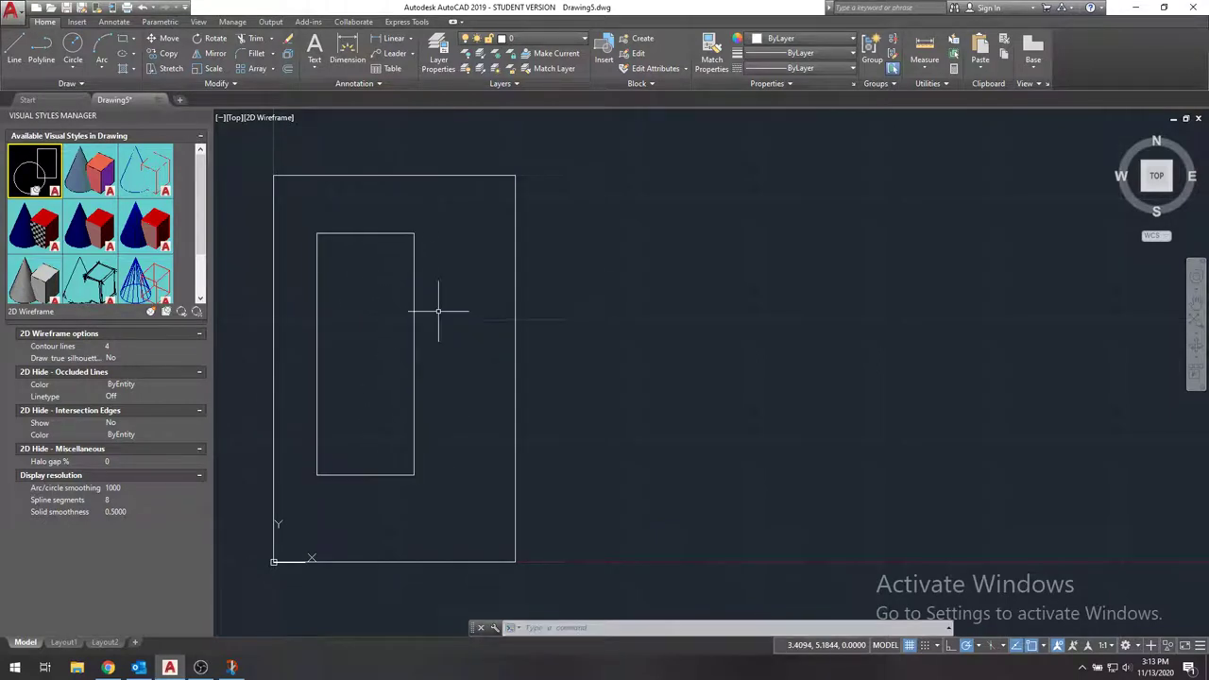
View the holed region in Conceptual style, then return to 2D Wireframe
{"action": "double_click", "coordinate": [100, 184]}
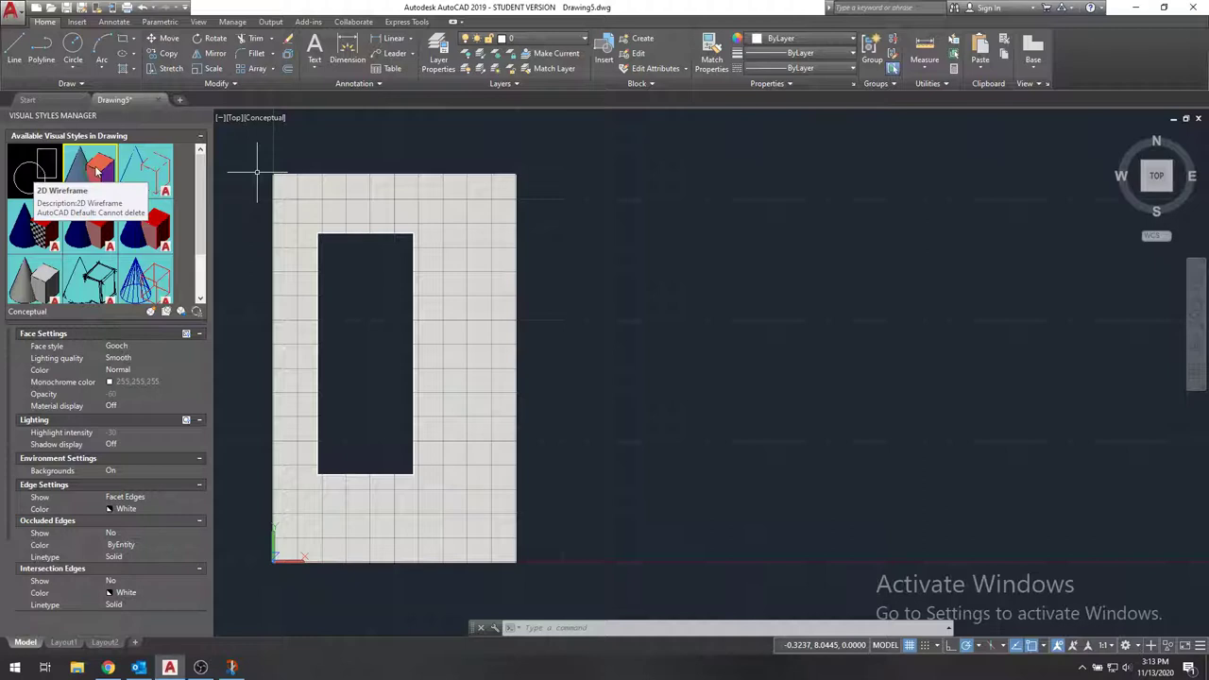
{"action": "double_click", "coordinate": [35, 171]}
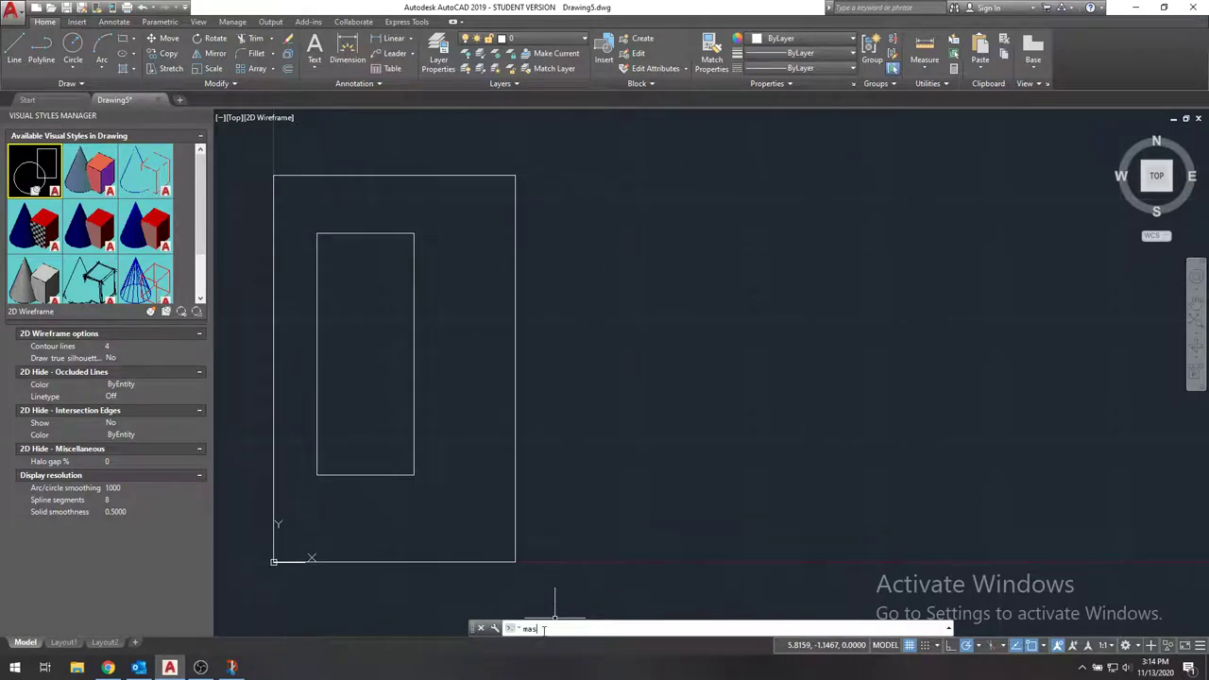
Run MASSPROP on the holed region, listing area 30, perimeter 40 and centroid (2.7, 3.9)
{"action": "key", "text": "Return"}
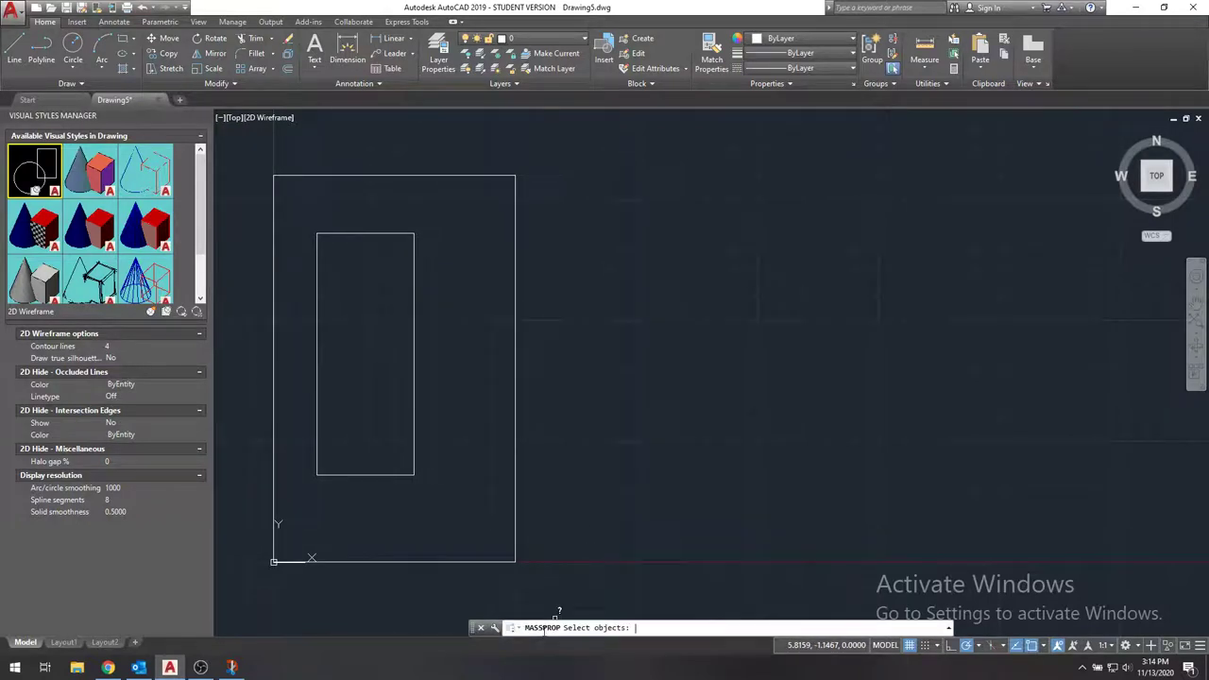
{"action": "left_click", "coordinate": [413, 265]}
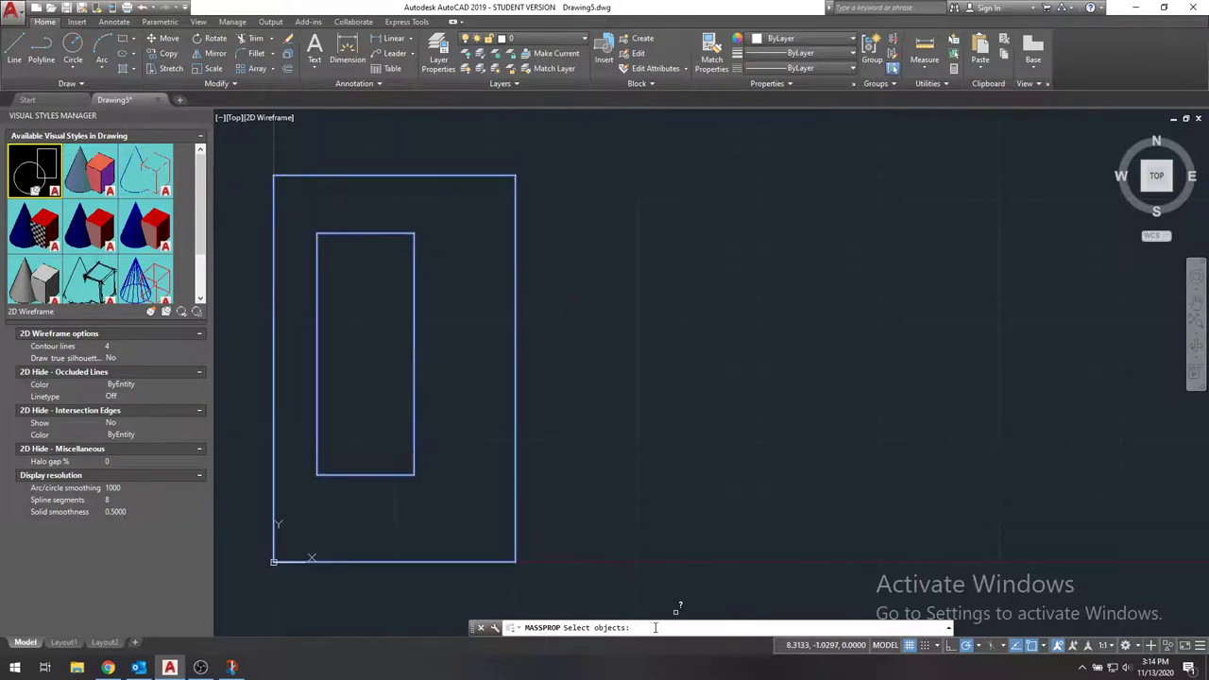
{"action": "key", "text": "Return"}
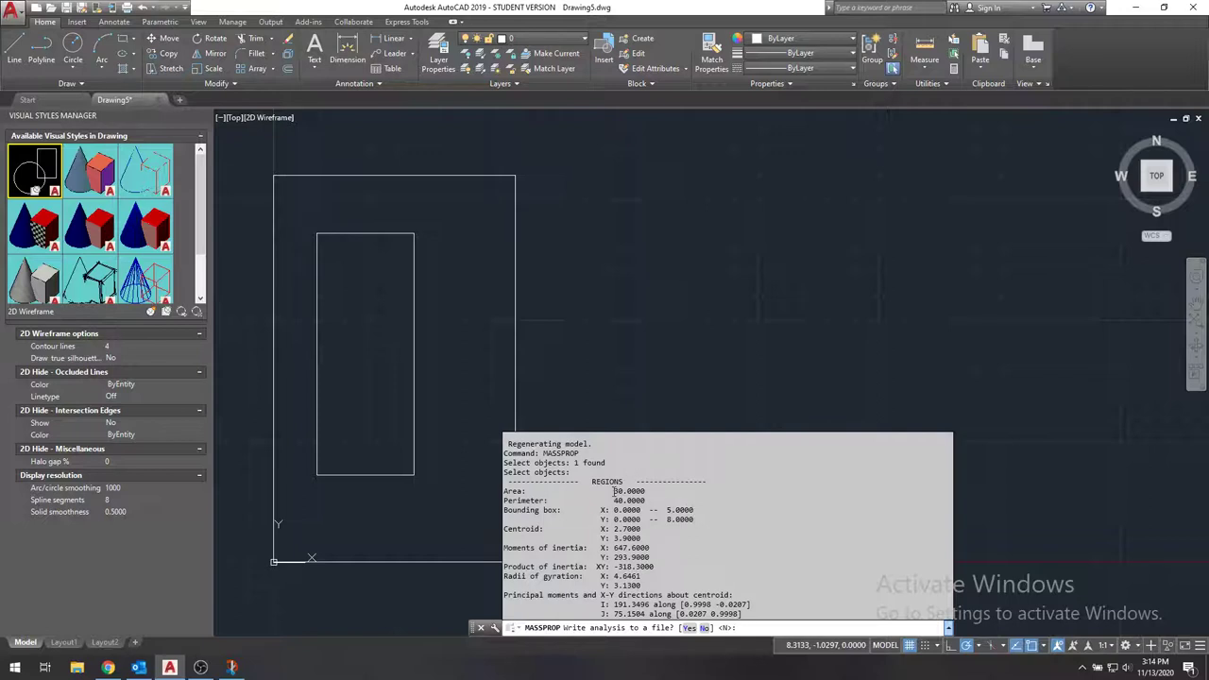
Highlight the area 30, perimeter 40 and centroid (2.7, 3.9) values in the report
{"action": "left_click_drag", "start_coordinate": [614, 491], "coordinate": [662, 489]}
{"action": "left_click", "coordinate": [615, 492]}
{"action": "double_click", "coordinate": [627, 500]}
{"action": "left_click", "coordinate": [652, 507]}
{"action": "left_click_drag", "start_coordinate": [504, 527], "coordinate": [651, 540]}
{"action": "left_click", "coordinate": [653, 540]}
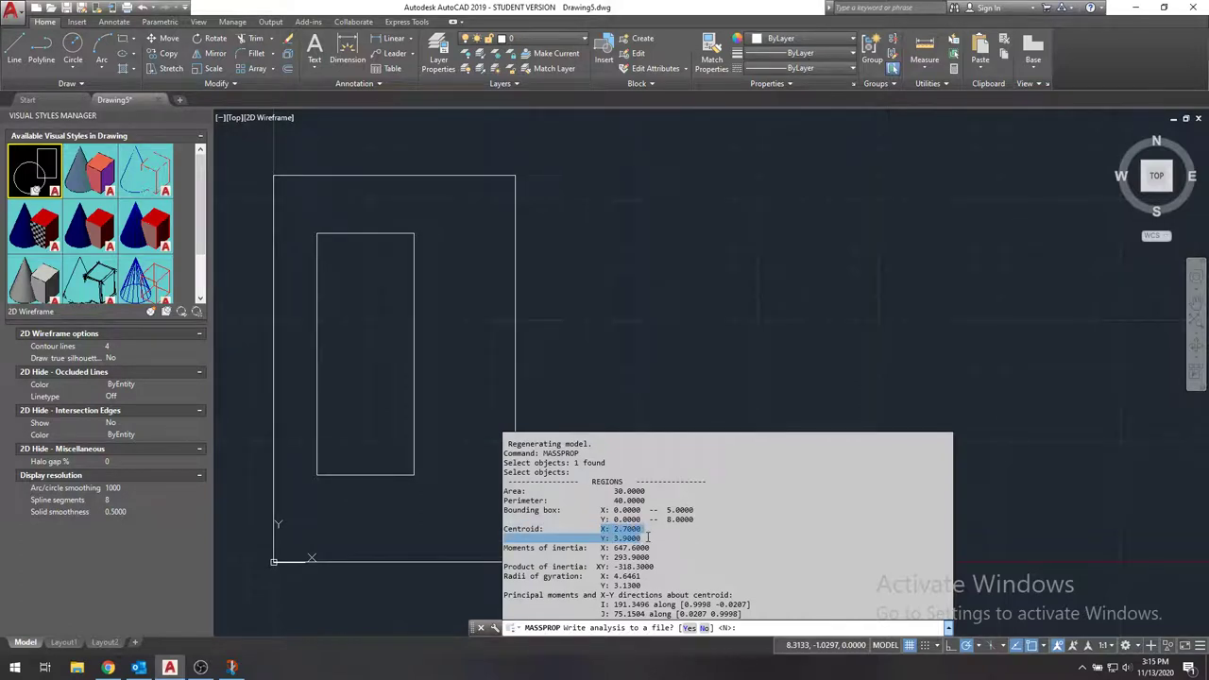
{"action": "left_click", "coordinate": [636, 539]}
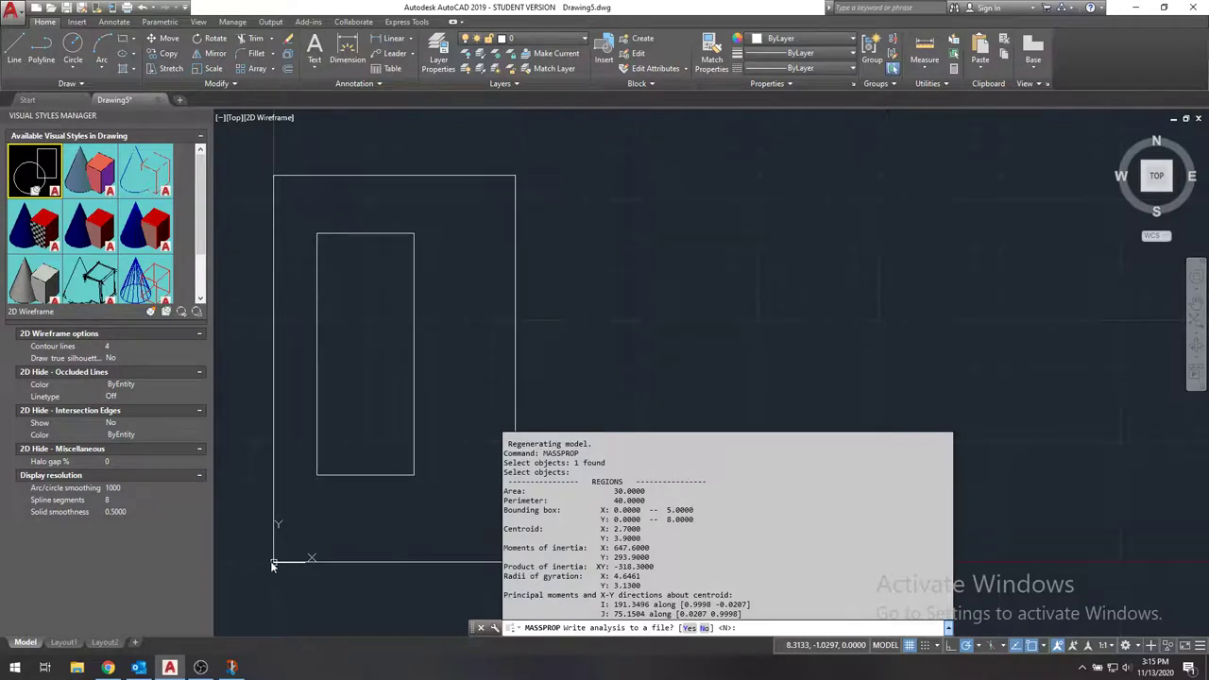
{"action": "left_click_drag", "start_coordinate": [604, 530], "coordinate": [642, 539]}
{"action": "left_click", "coordinate": [631, 529]}
{"action": "mouse_move", "coordinate": [643, 538]}
{"action": "left_mouse_down"}
{"action": "mouse_move", "coordinate": [515, 525]}
{"action": "mouse_move", "coordinate": [504, 534]}
{"action": "mouse_move", "coordinate": [627, 539]}
{"action": "left_mouse_up"}
{"action": "left_click", "coordinate": [627, 539]}
Mark the moments of inertia values and compare them against the reference sketch
{"action": "mouse_move", "coordinate": [505, 548]}
{"action": "left_mouse_down"}
{"action": "mouse_move", "coordinate": [659, 558]}
{"action": "mouse_move", "coordinate": [518, 550]}
{"action": "left_mouse_up"}
{"action": "left_click", "coordinate": [659, 558]}
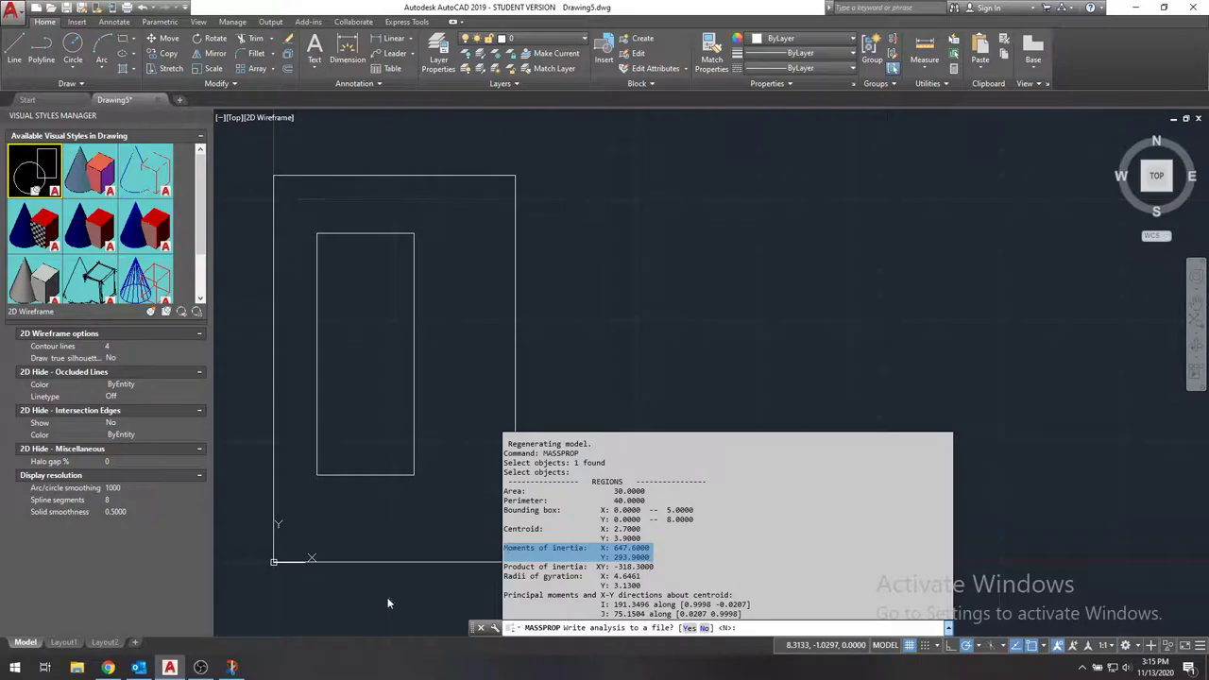
{"action": "left_click", "coordinate": [231, 668]}
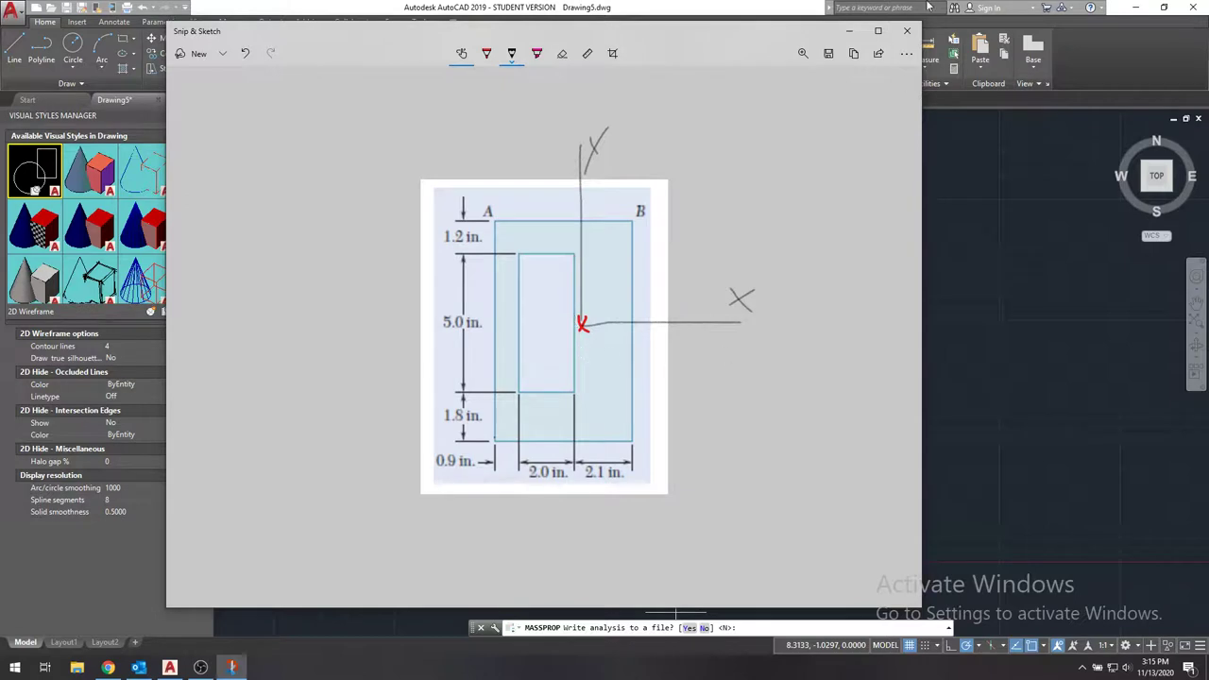
{"action": "left_click", "coordinate": [848, 30]}
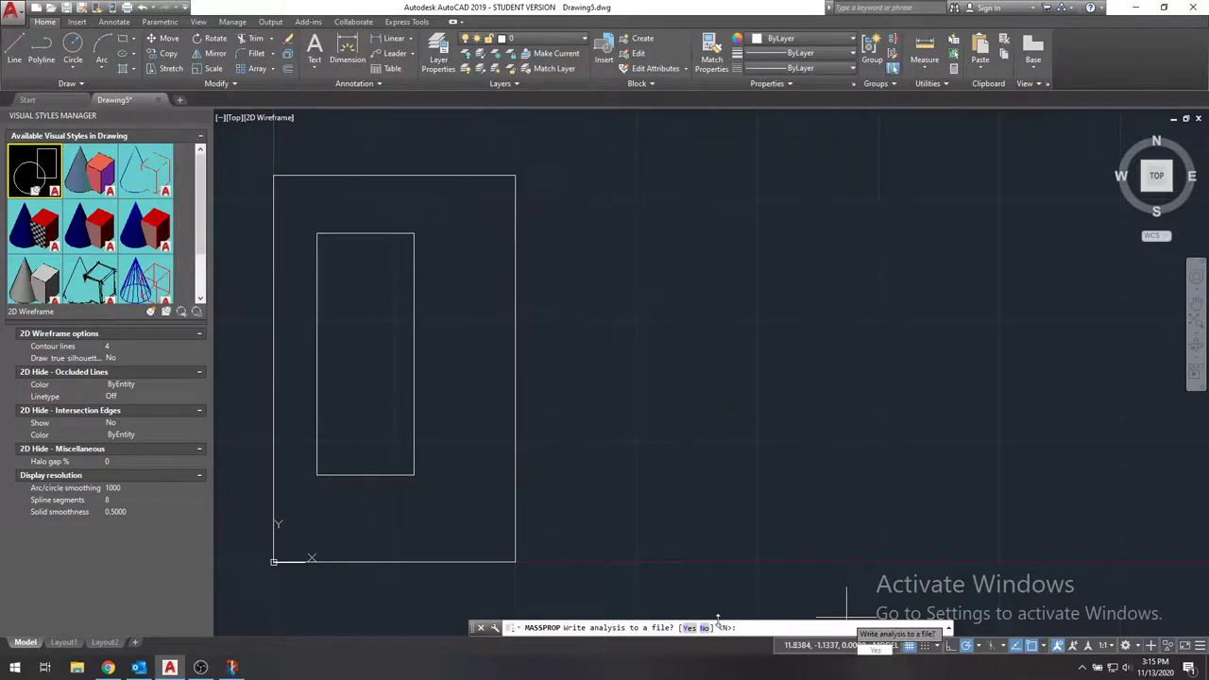
Expand the report and highlight principal moments I 191.3496 and J 75.1504
{"action": "left_click", "coordinate": [948, 628]}
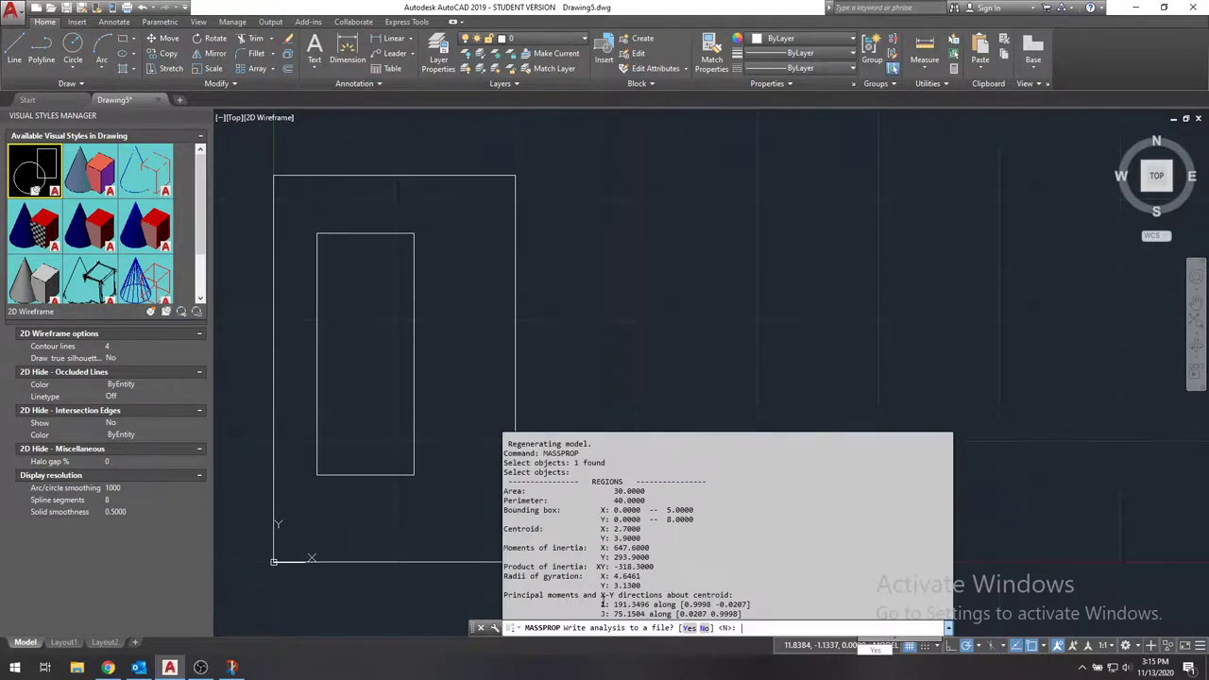
{"action": "left_click_drag", "start_coordinate": [506, 596], "coordinate": [739, 595]}
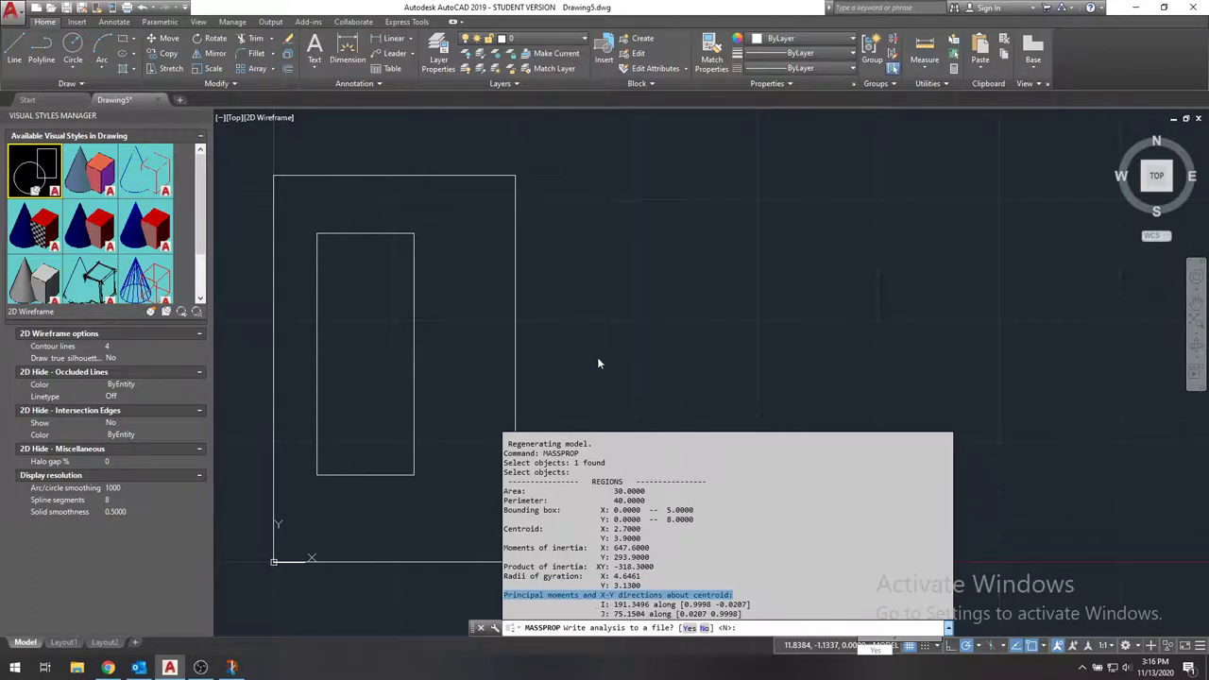
{"action": "left_click_drag", "start_coordinate": [614, 604], "coordinate": [650, 604]}
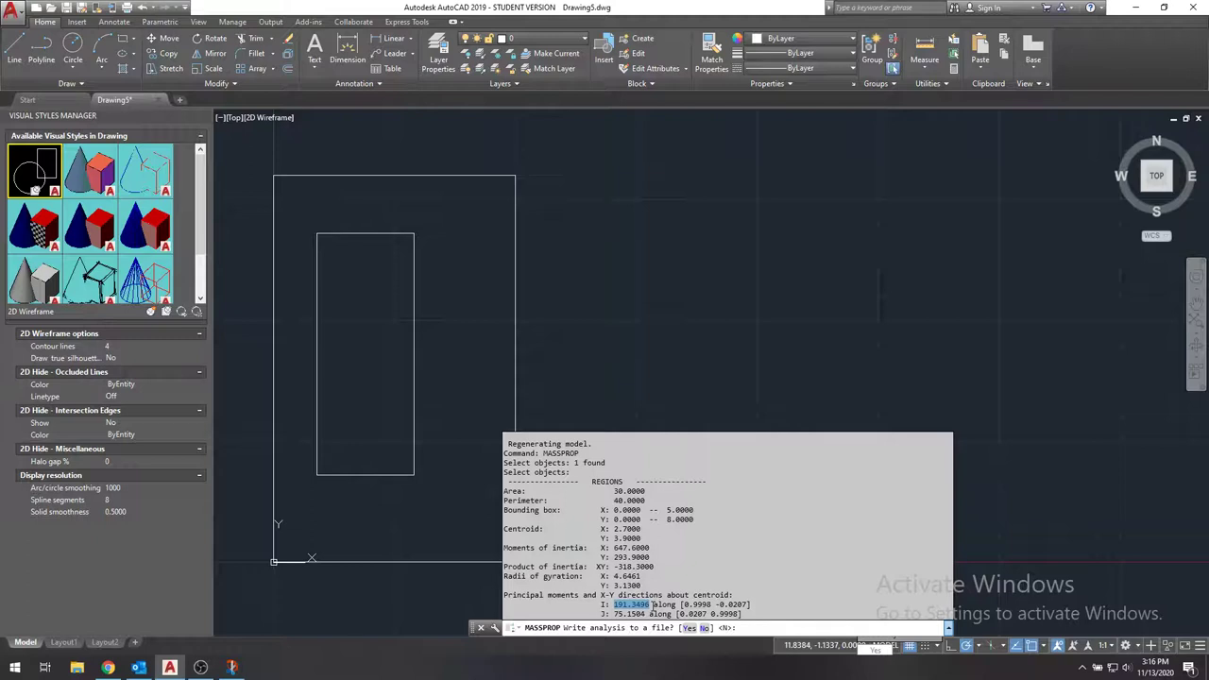
{"action": "left_click_drag", "start_coordinate": [614, 614], "coordinate": [639, 615]}
{"action": "left_click", "coordinate": [641, 614]}
{"action": "left_click_drag", "start_coordinate": [613, 614], "coordinate": [648, 614]}
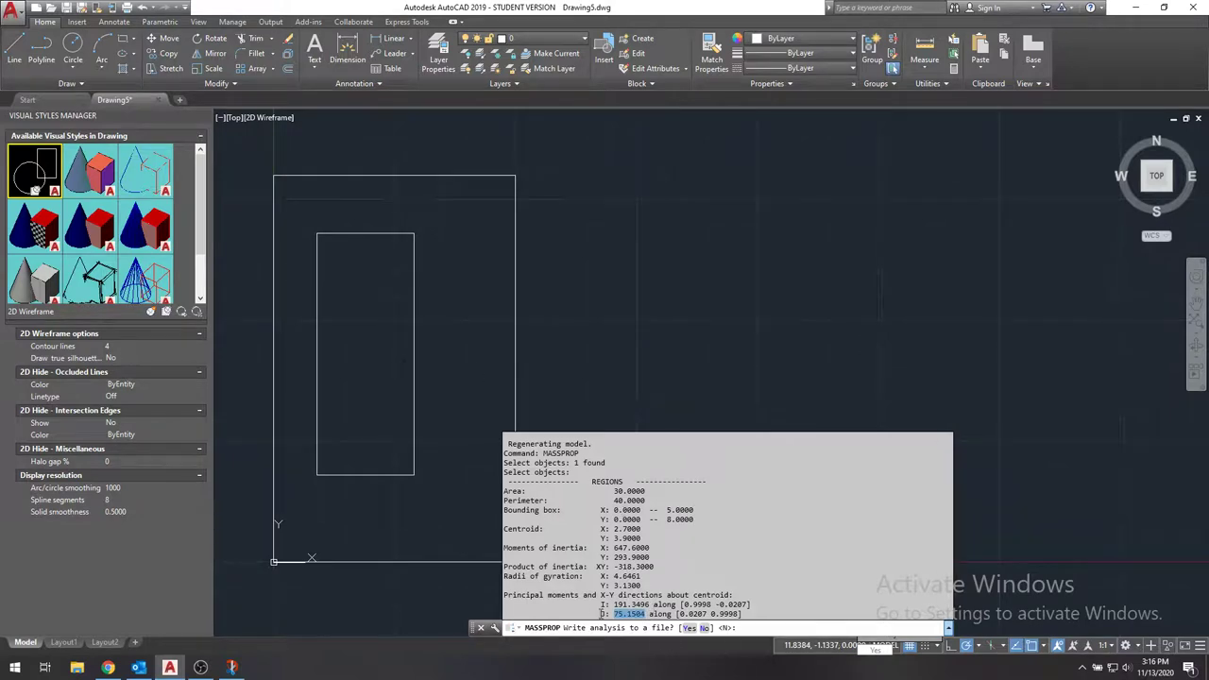
Re-highlight the principal moments block and the moments of inertia values
{"action": "left_click_drag", "start_coordinate": [524, 595], "coordinate": [746, 616]}
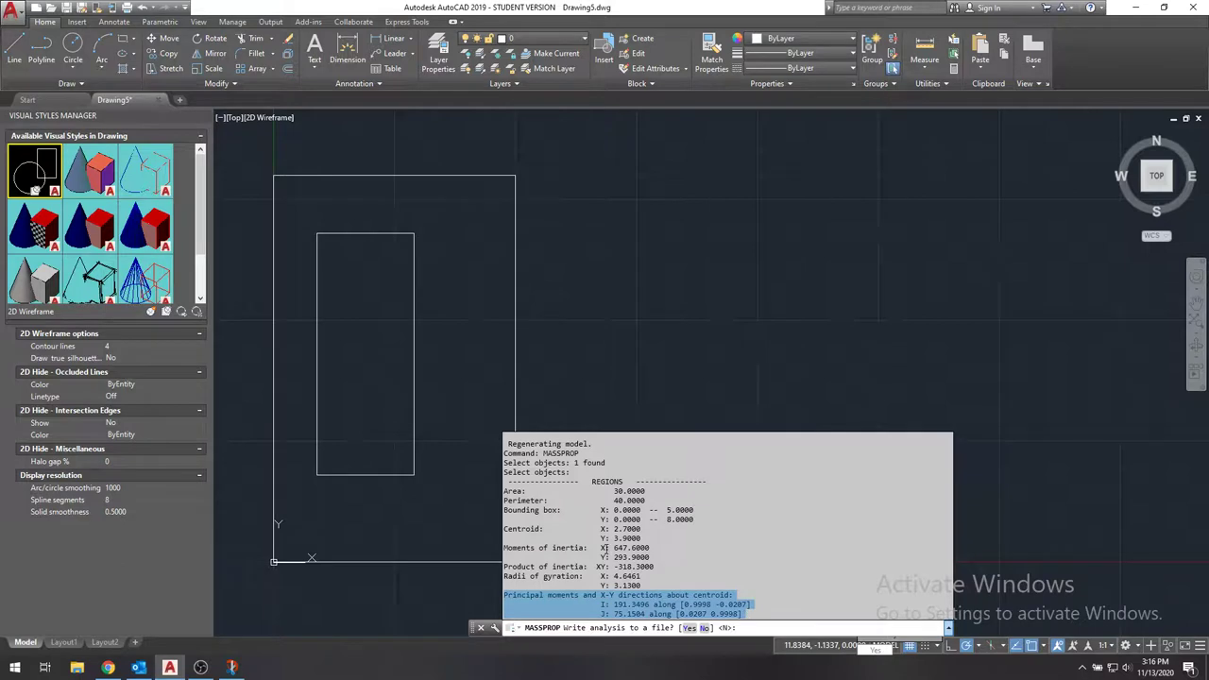
{"action": "left_click", "coordinate": [529, 598]}
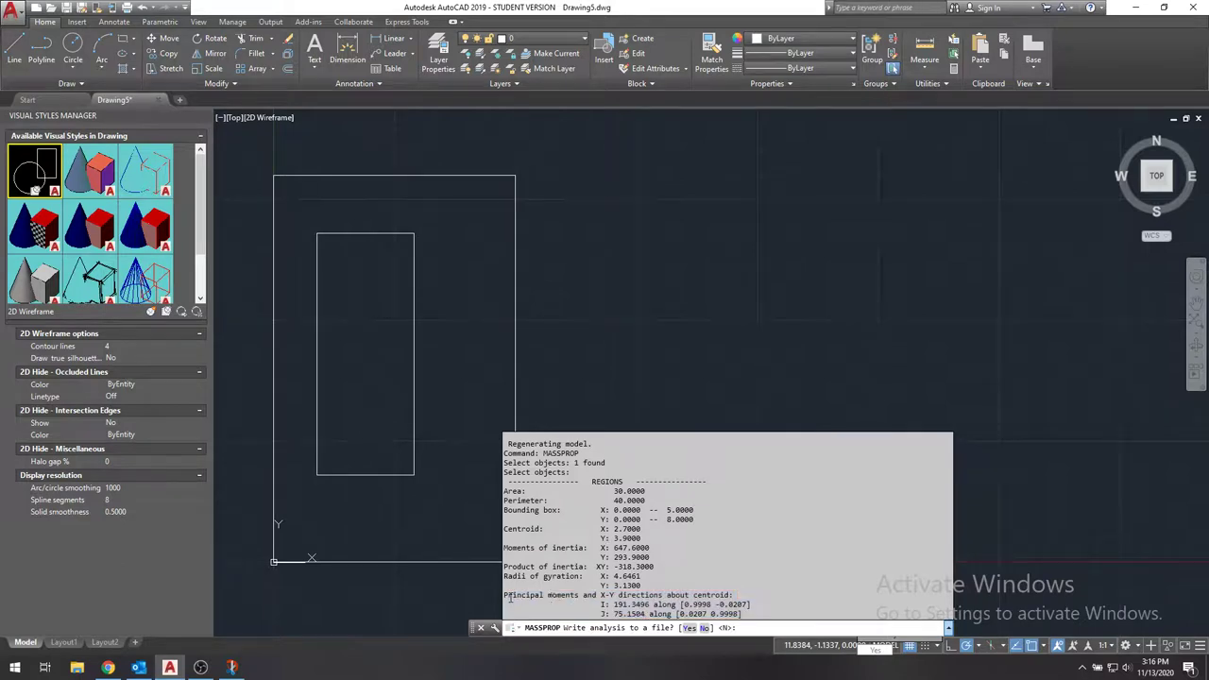
{"action": "left_click_drag", "start_coordinate": [505, 597], "coordinate": [757, 615]}
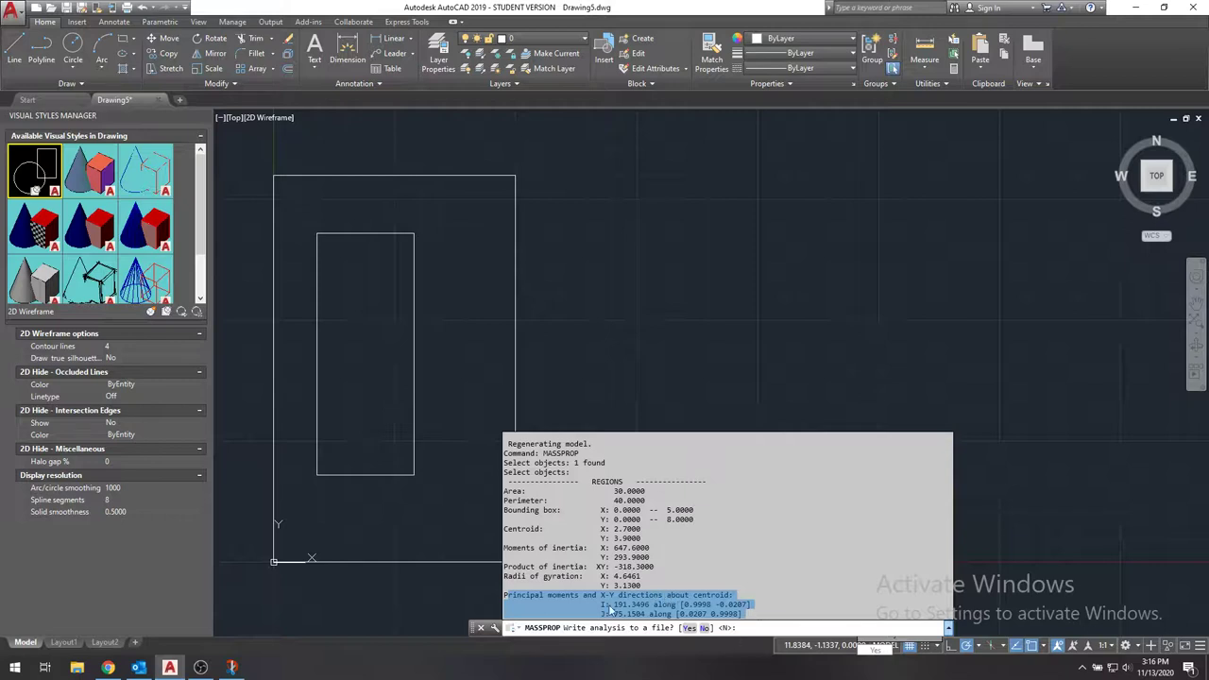
{"action": "left_click", "coordinate": [654, 593]}
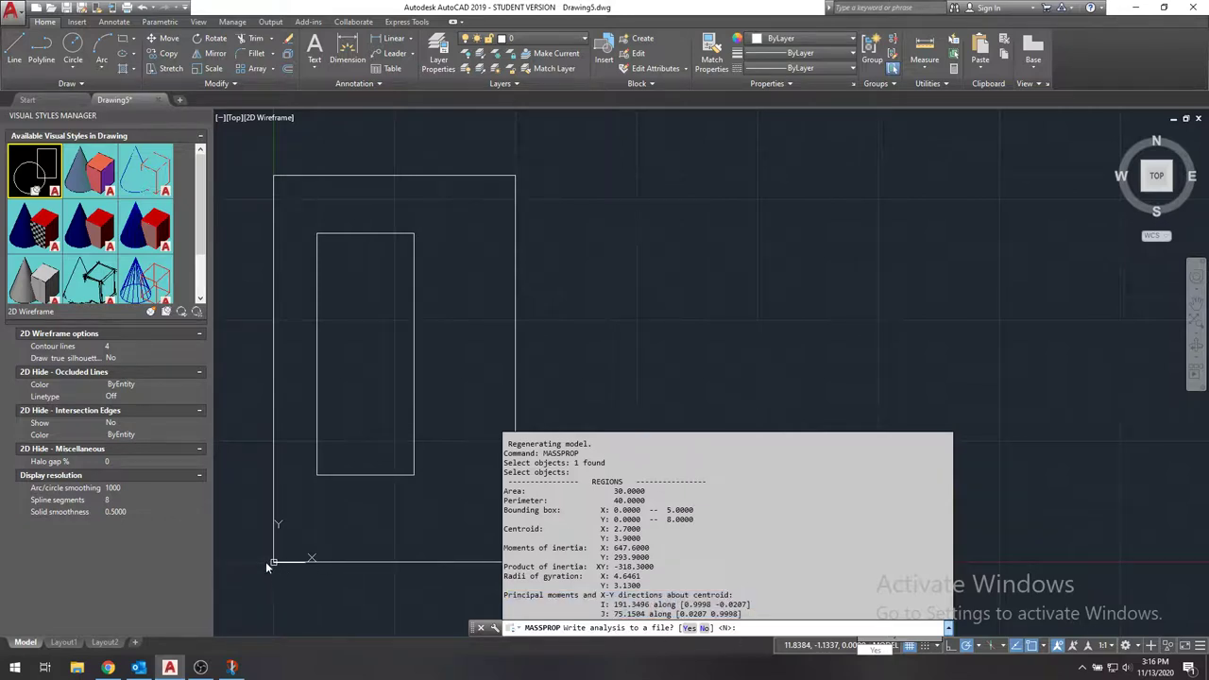
{"action": "left_click_drag", "start_coordinate": [650, 564], "coordinate": [593, 546]}
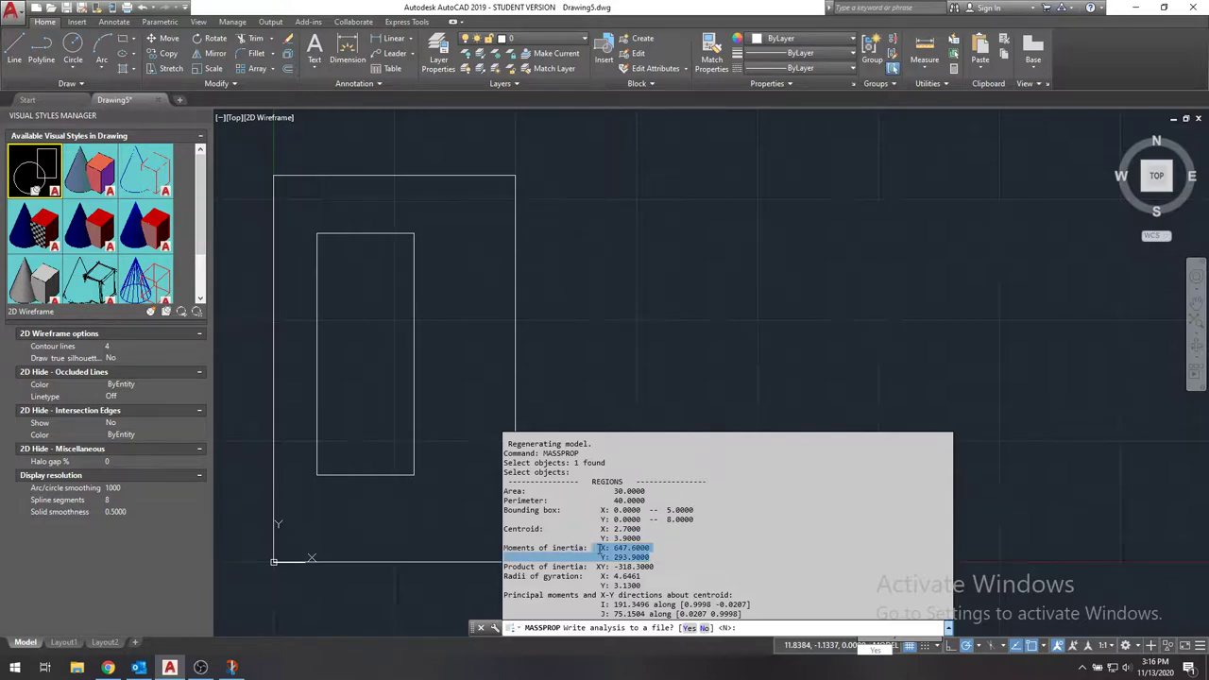
{"action": "left_click", "coordinate": [608, 546]}
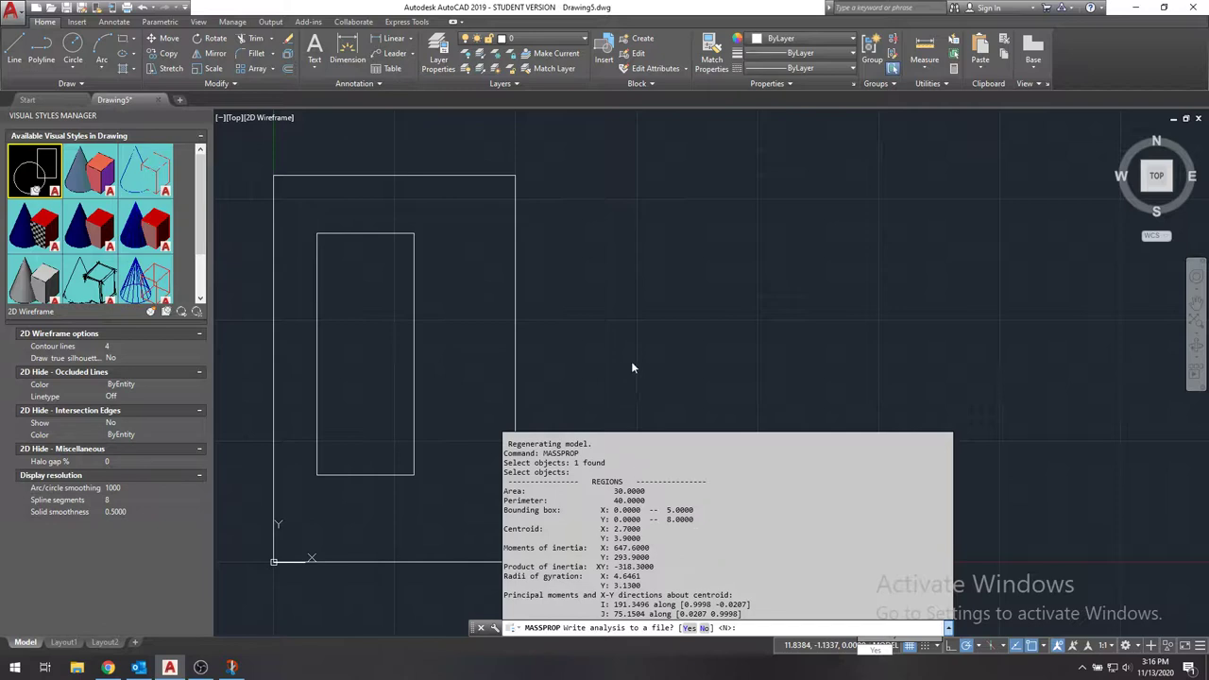
Decline writing the MASSPROP results to a file, preview the region in Conceptual, then return to 2D Wireframe
{"action": "key", "text": "Return"}
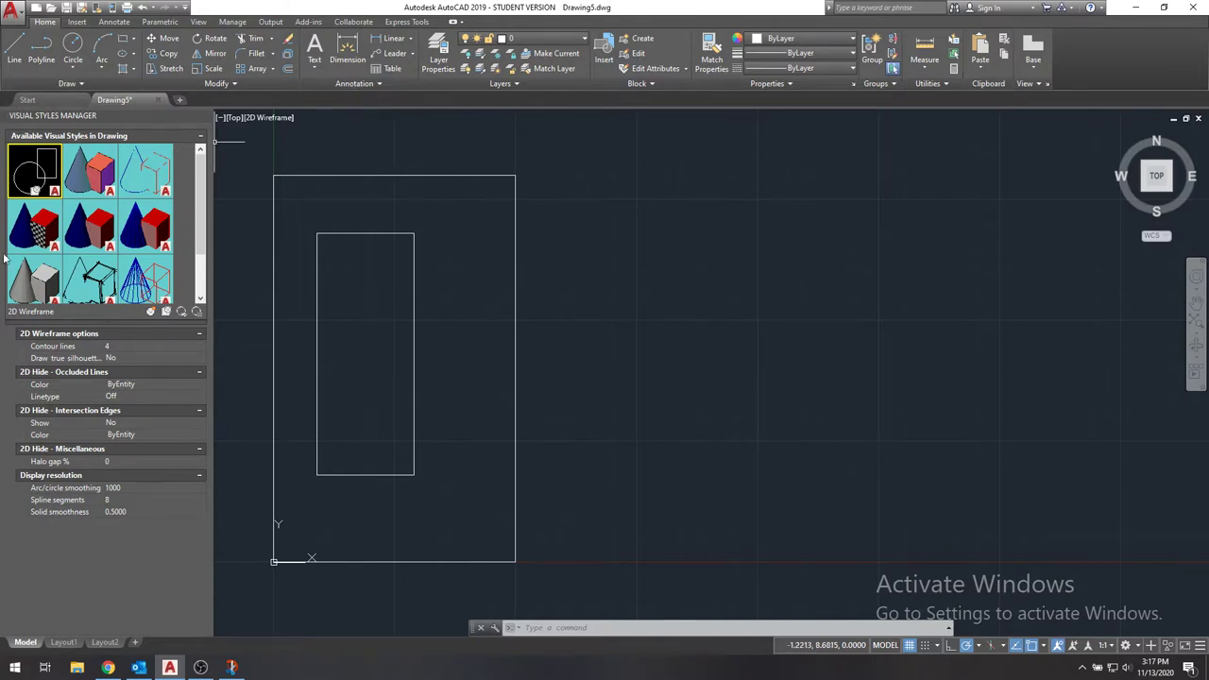
{"action": "double_click", "coordinate": [95, 181]}
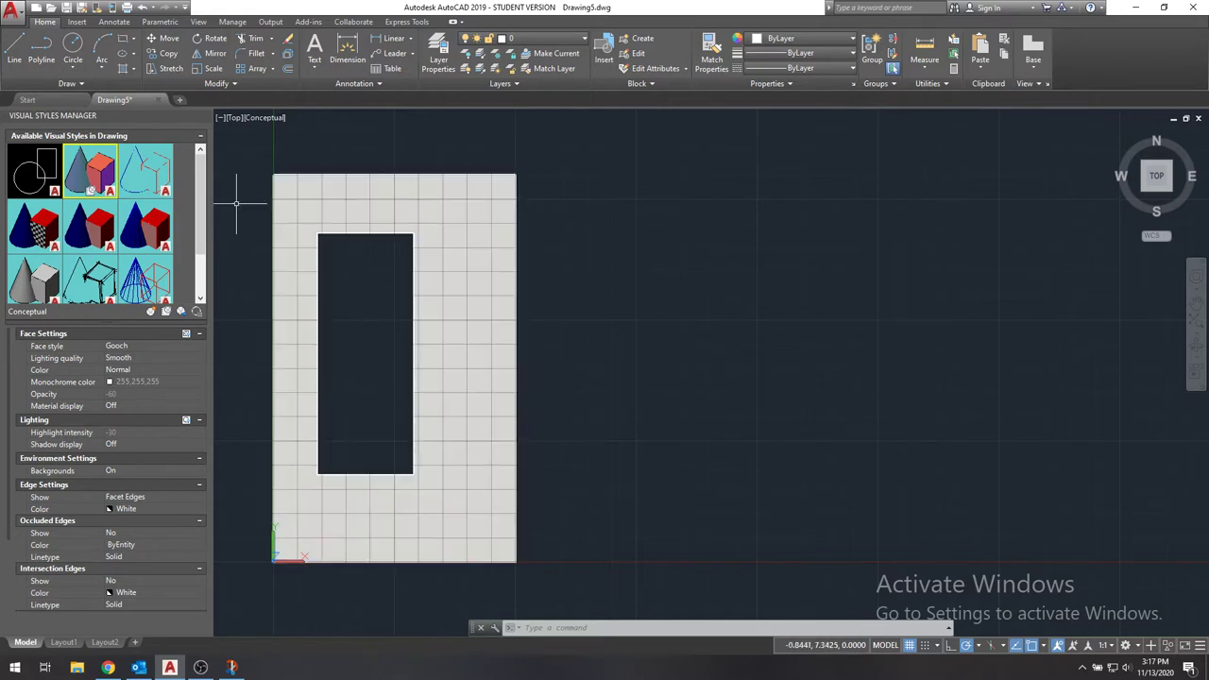
{"action": "double_click", "coordinate": [35, 189]}
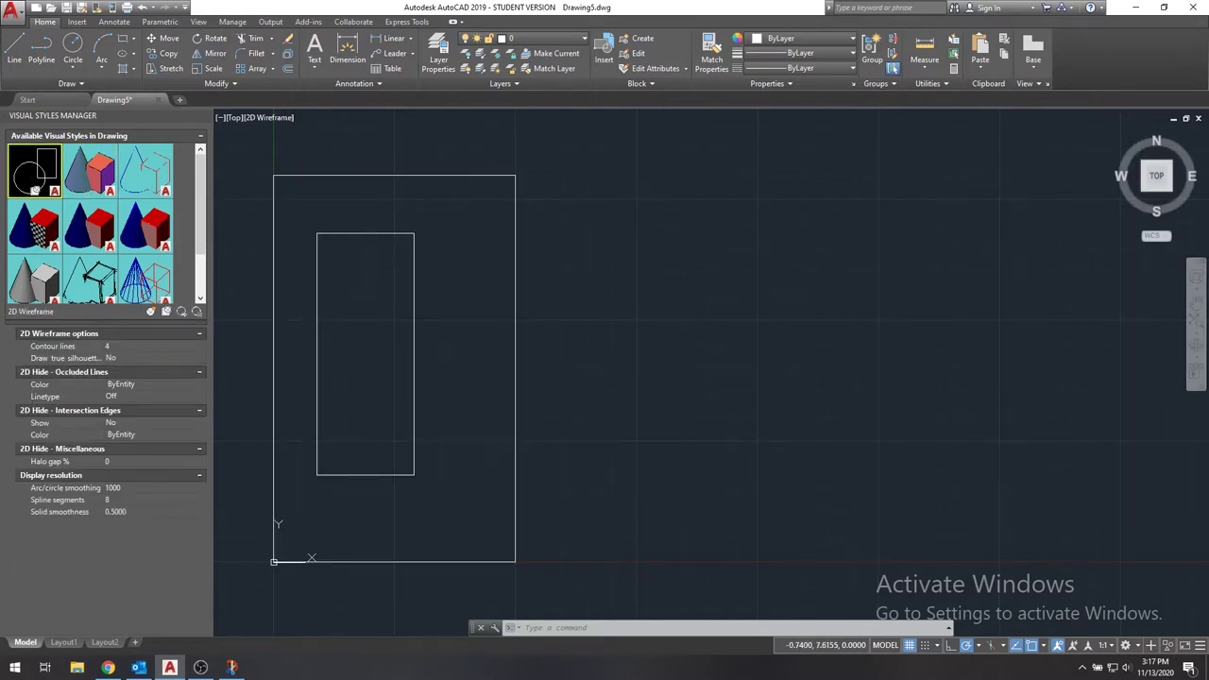